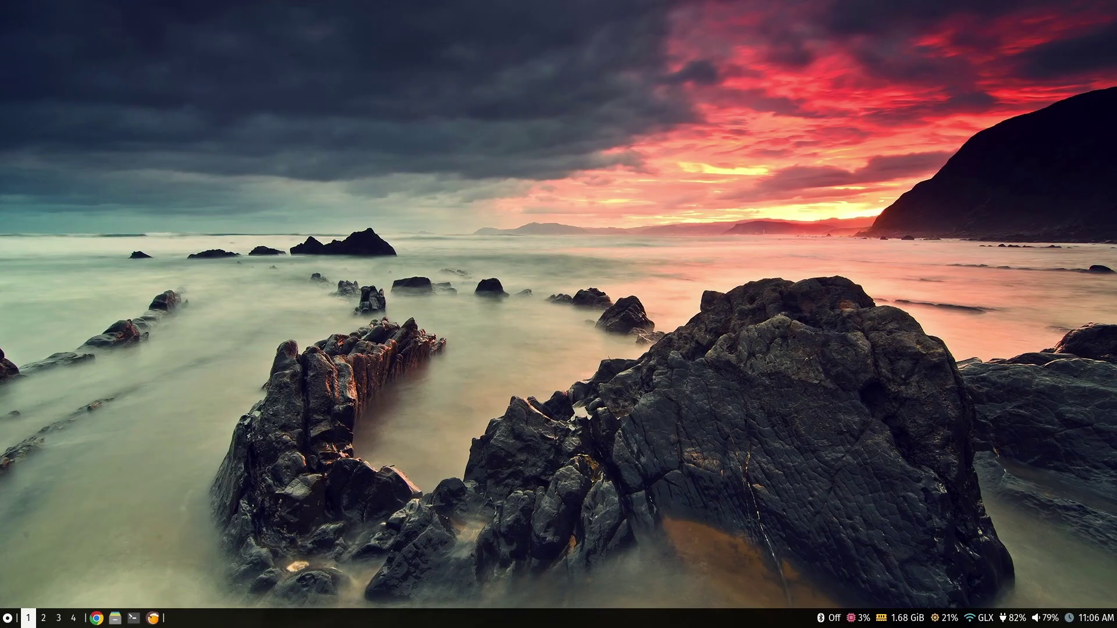
# Open the application launcher, search 'as', then clear the search and close the launcher
pyautogui.click(7, 617)
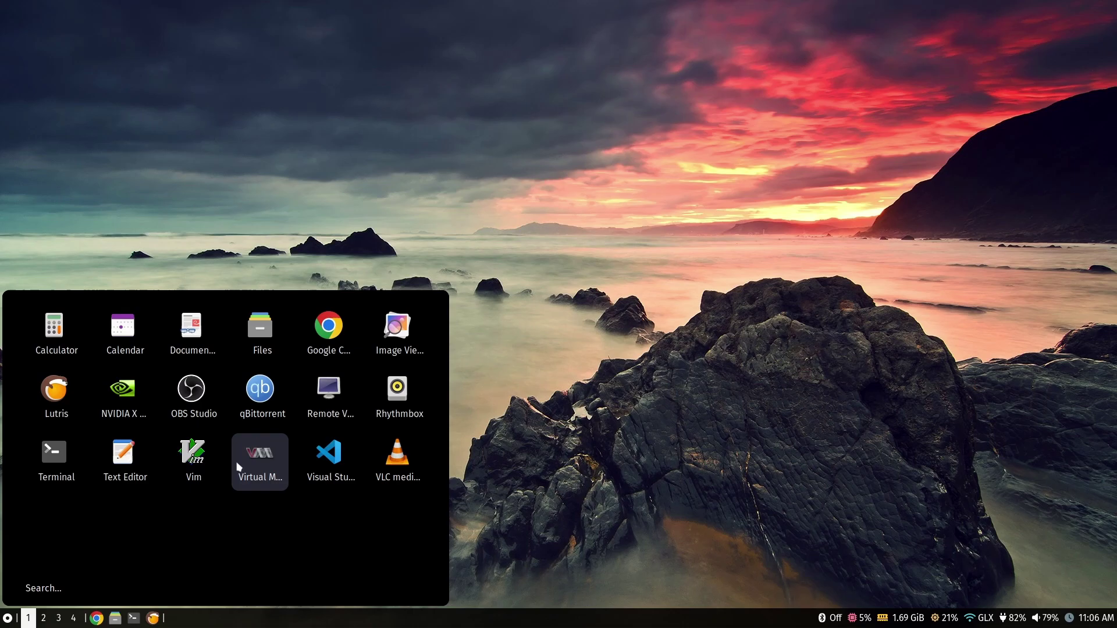
pyautogui.write('as')
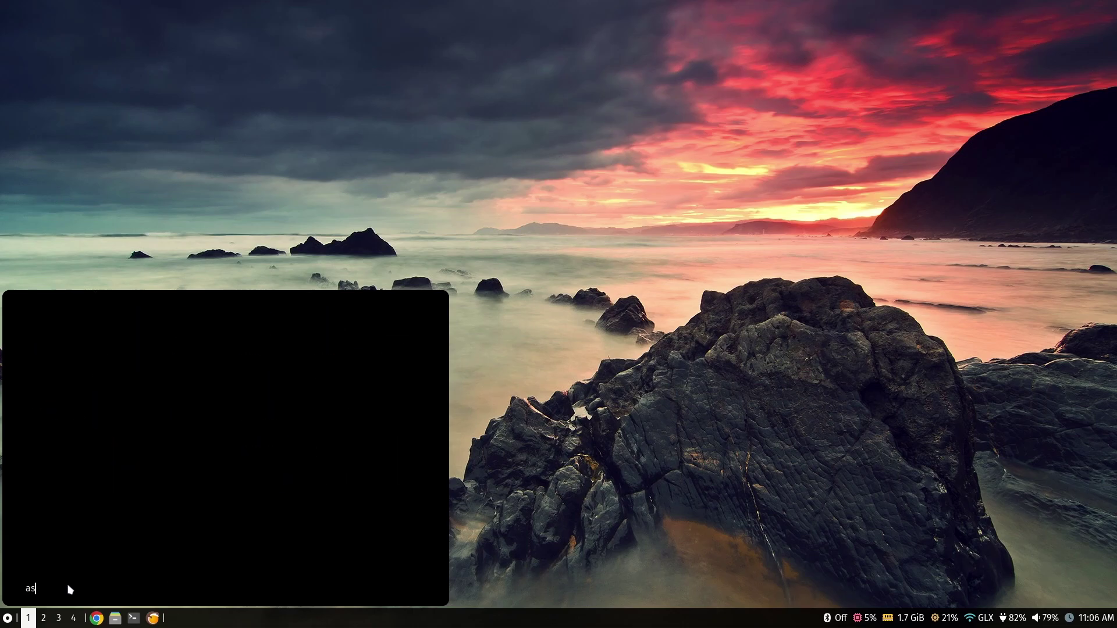
pyautogui.press('BackSpace')
pyautogui.press('BackSpace')
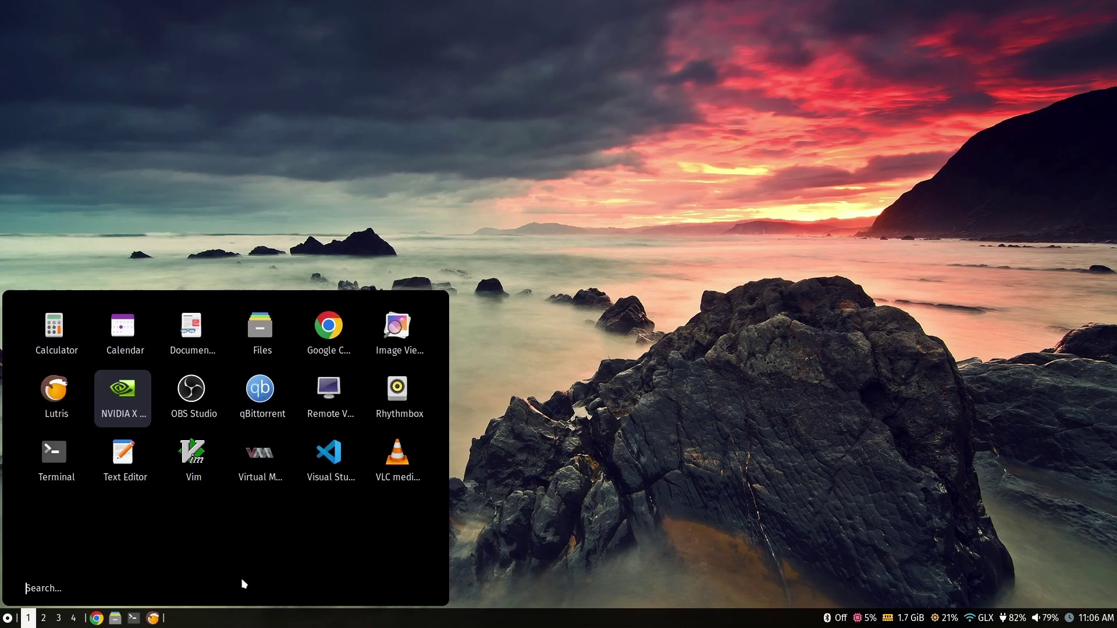
pyautogui.press('Escape')
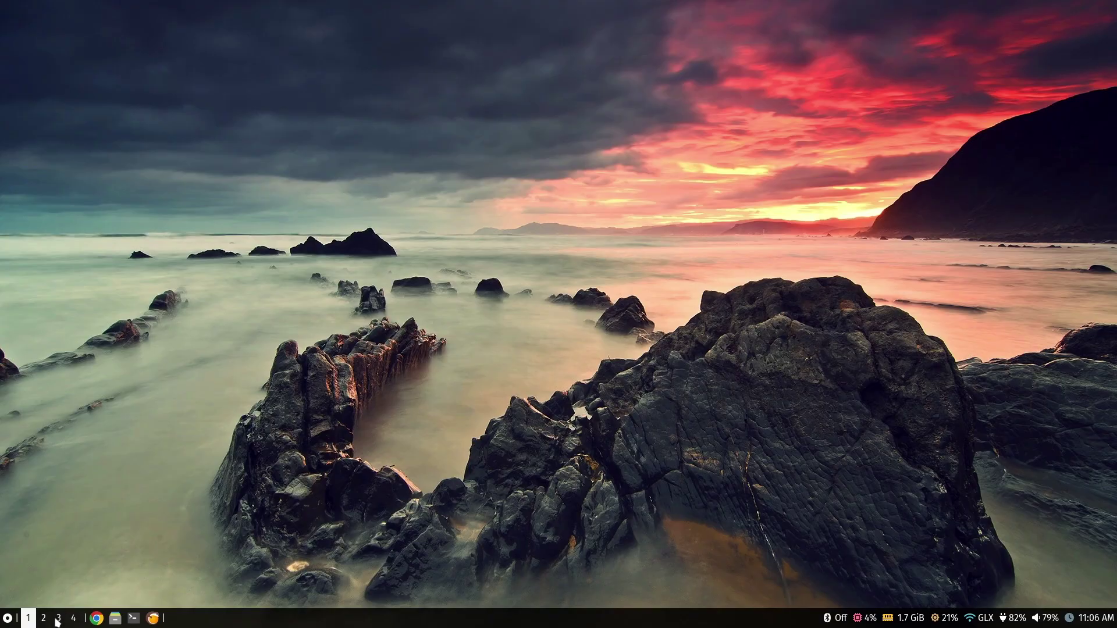
pyautogui.scroll(-3, 51, 623)
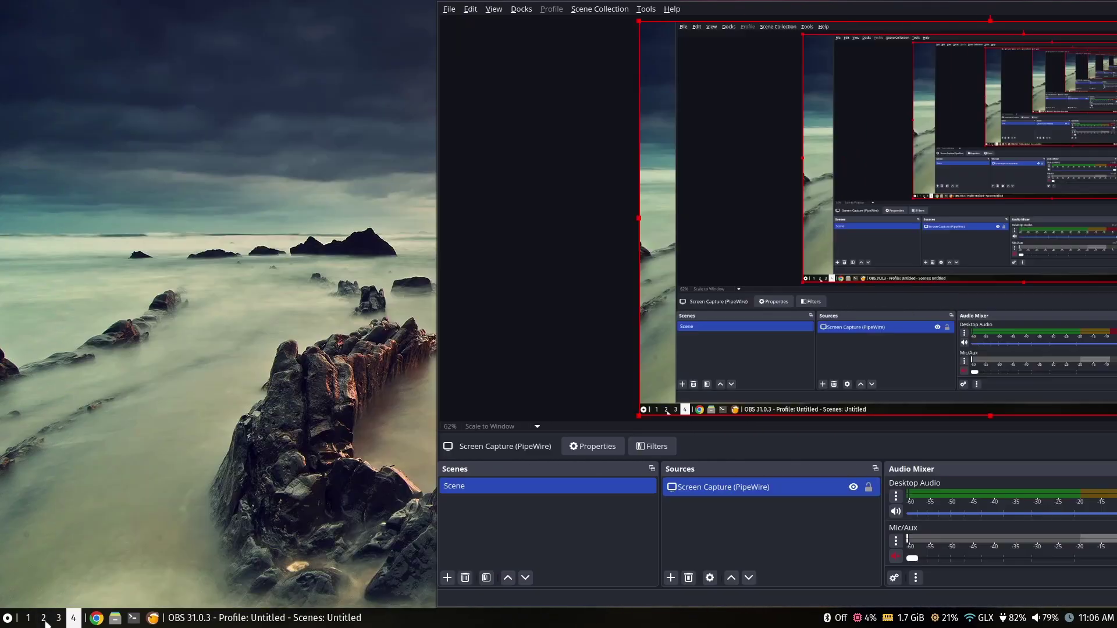
pyautogui.scroll(3, 46, 624)
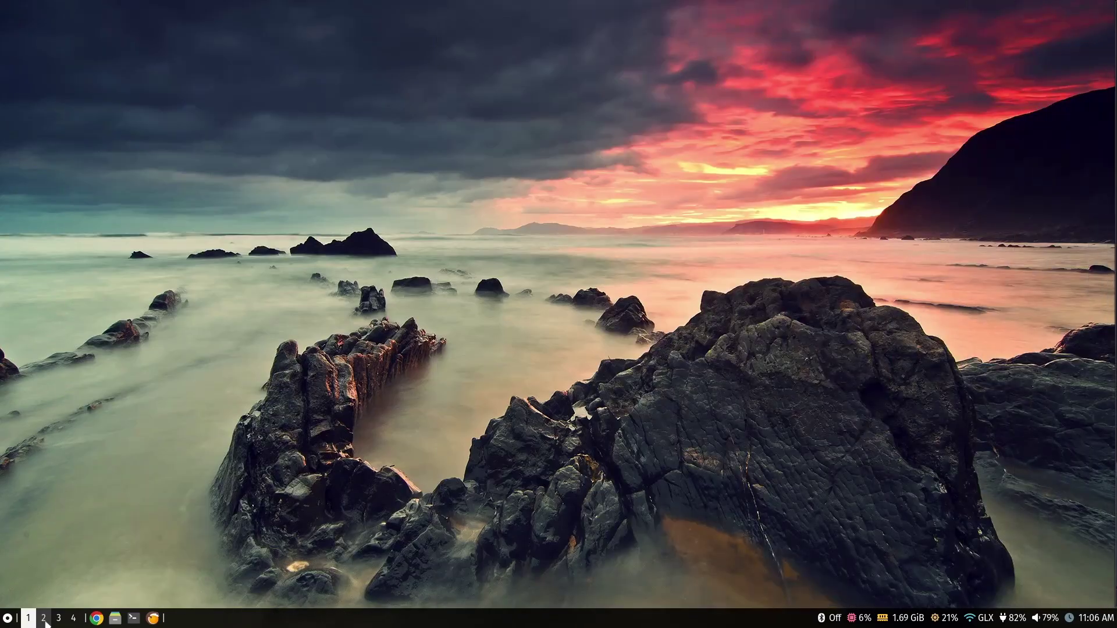
# Launch Google Chrome and then Files from the taskbar, closing each with Ctrl+W
pyautogui.click(97, 620)
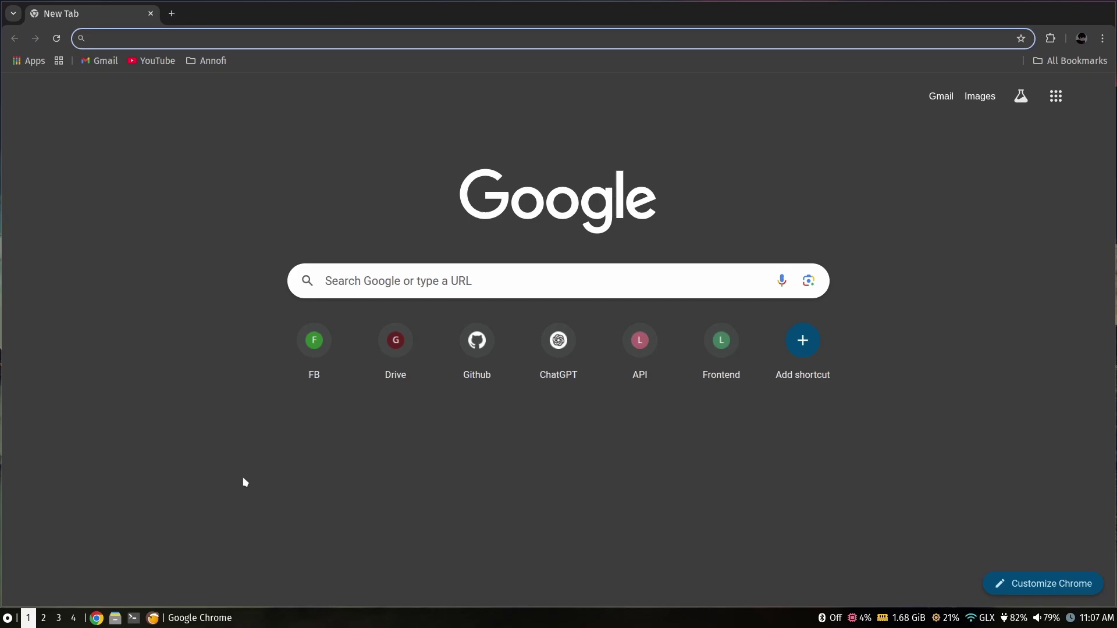
pyautogui.hotkey('ctrl', 'w')
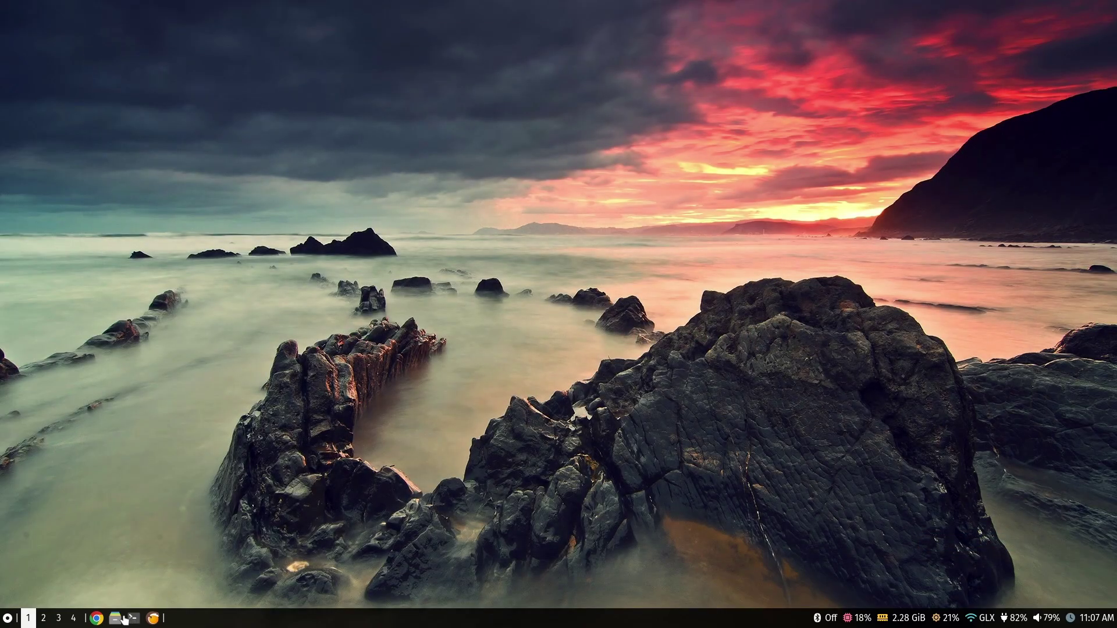
pyautogui.click(124, 619)
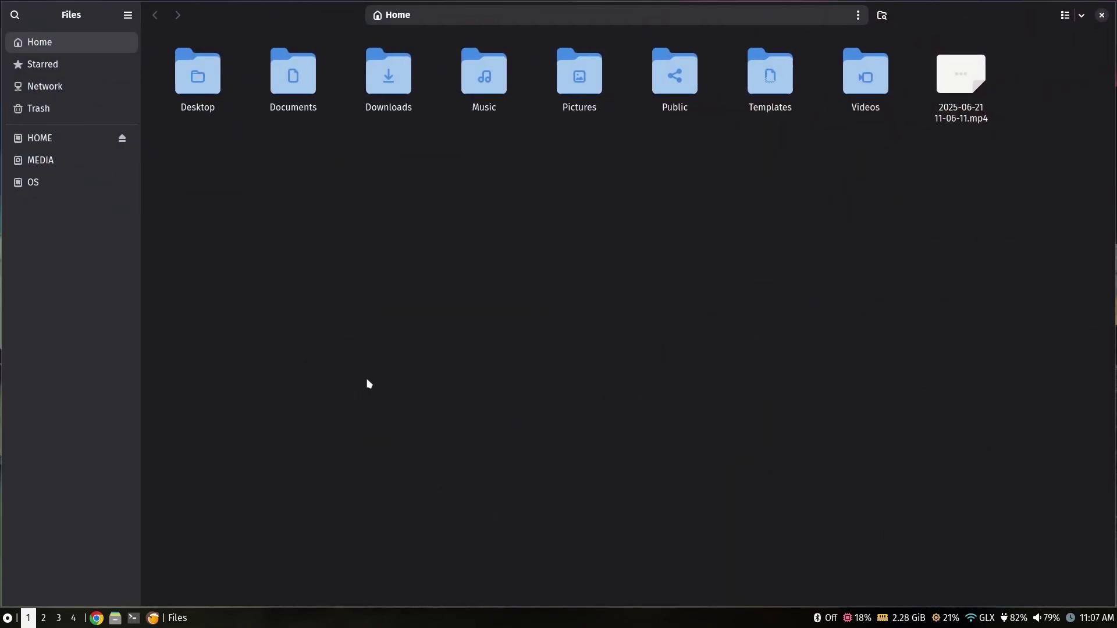
pyautogui.hotkey('ctrl', 'w')
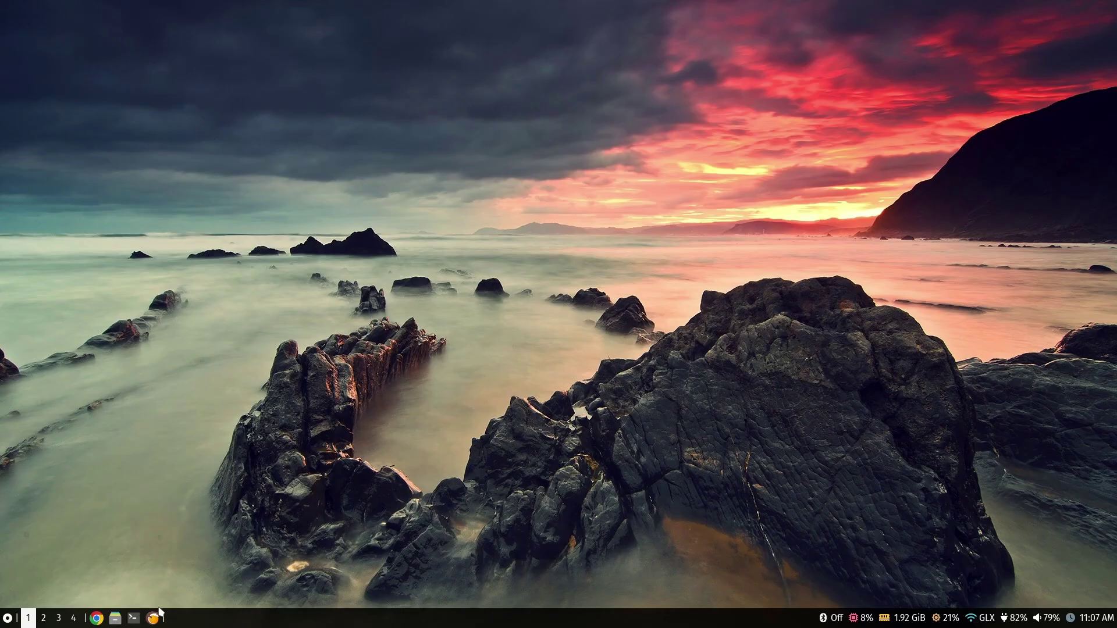
# Run fastfetch in a new Alacritty terminal to show the Arch Linux summary, then close it
pyautogui.click(142, 622)
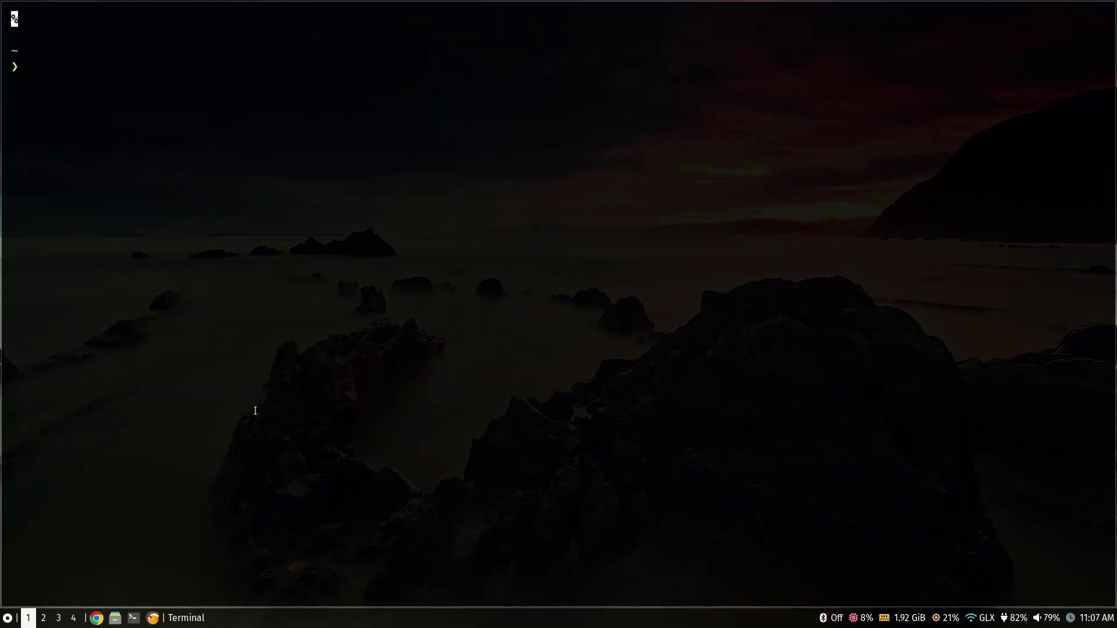
pyautogui.write('fastfetch')
pyautogui.press('Return')
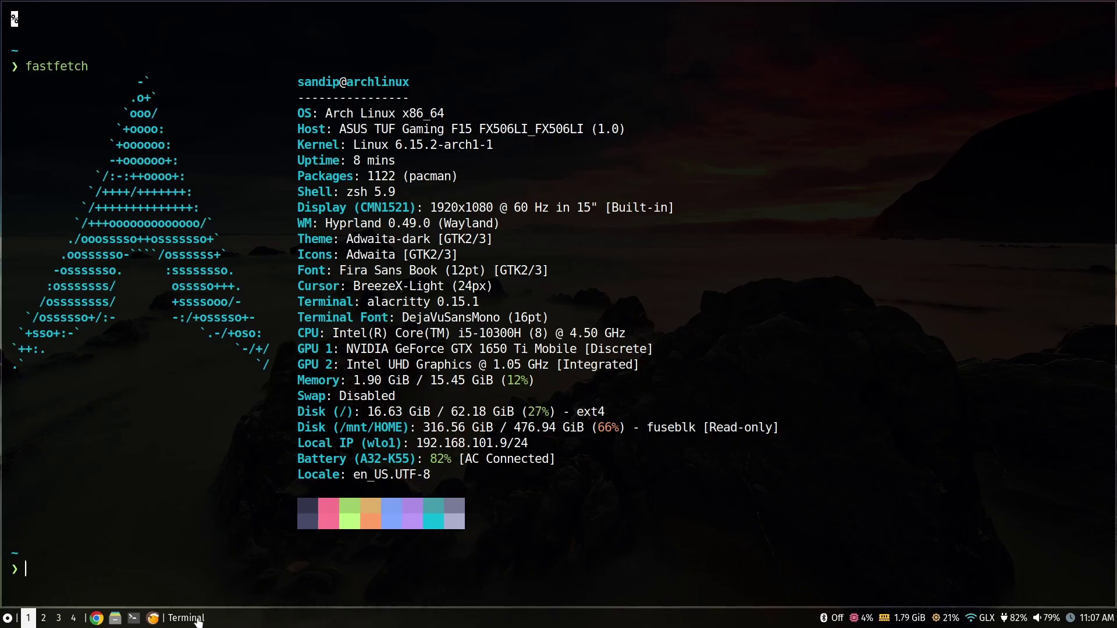
pyautogui.press('super+q')
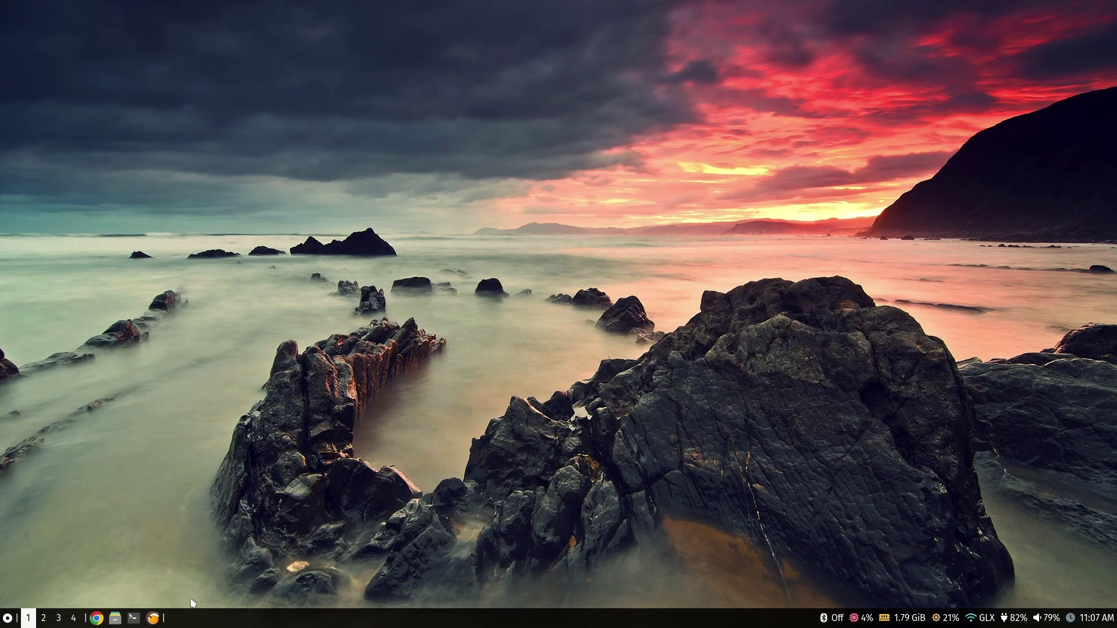
# Open Files at Home with Super+E, then open and close Blueman from Waybar's Bluetooth module
pyautogui.press('super+e')
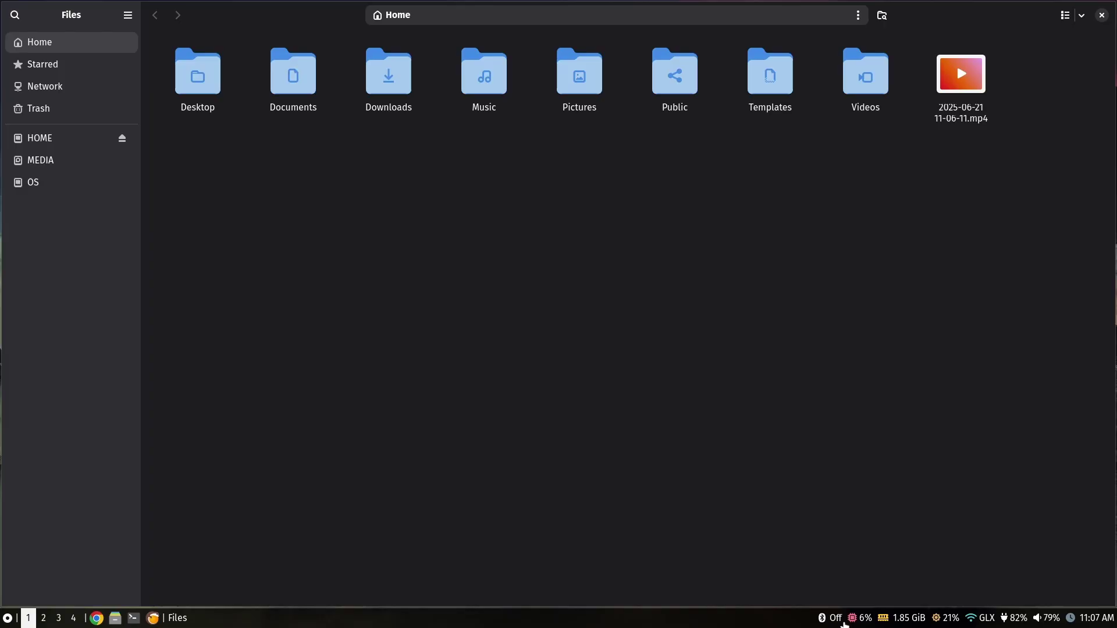
pyautogui.click(837, 619)
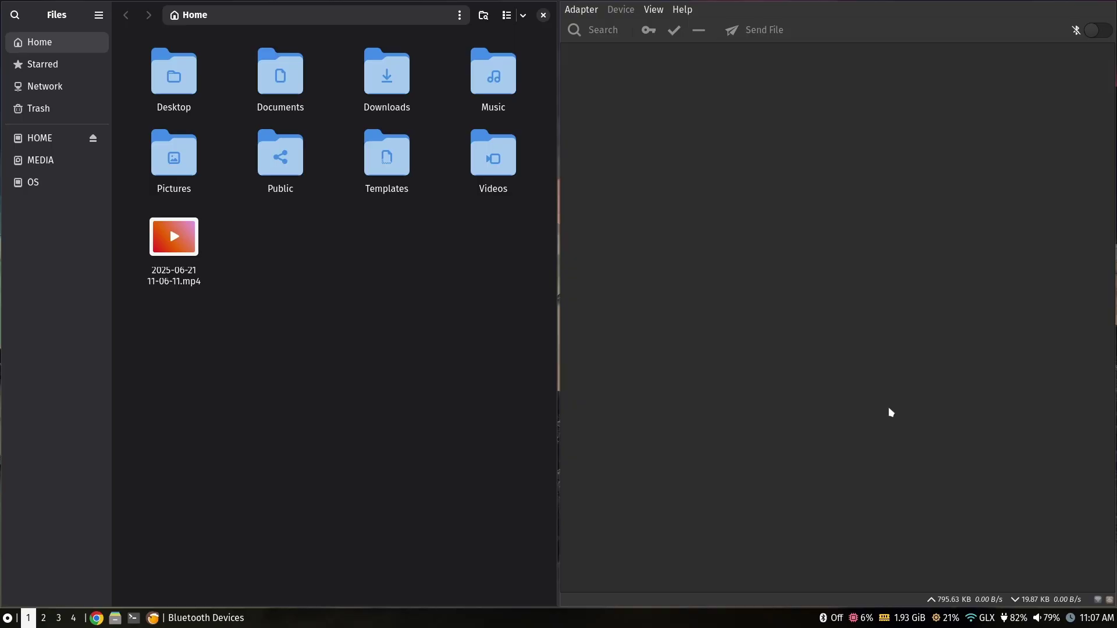
pyautogui.press('super+q')
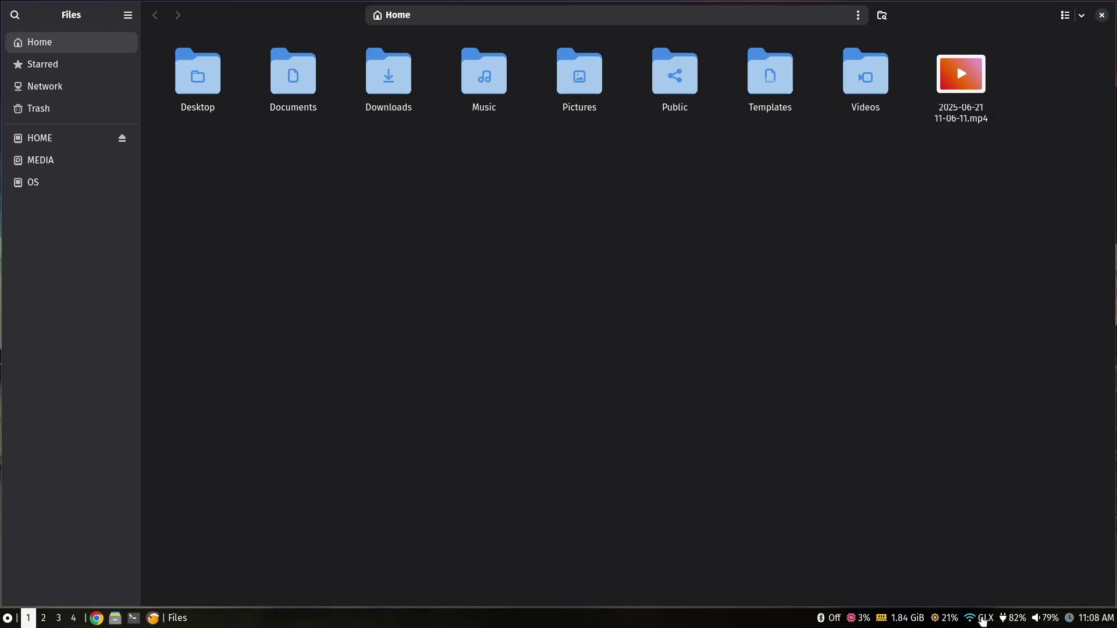
pyautogui.moveTo(987, 622)
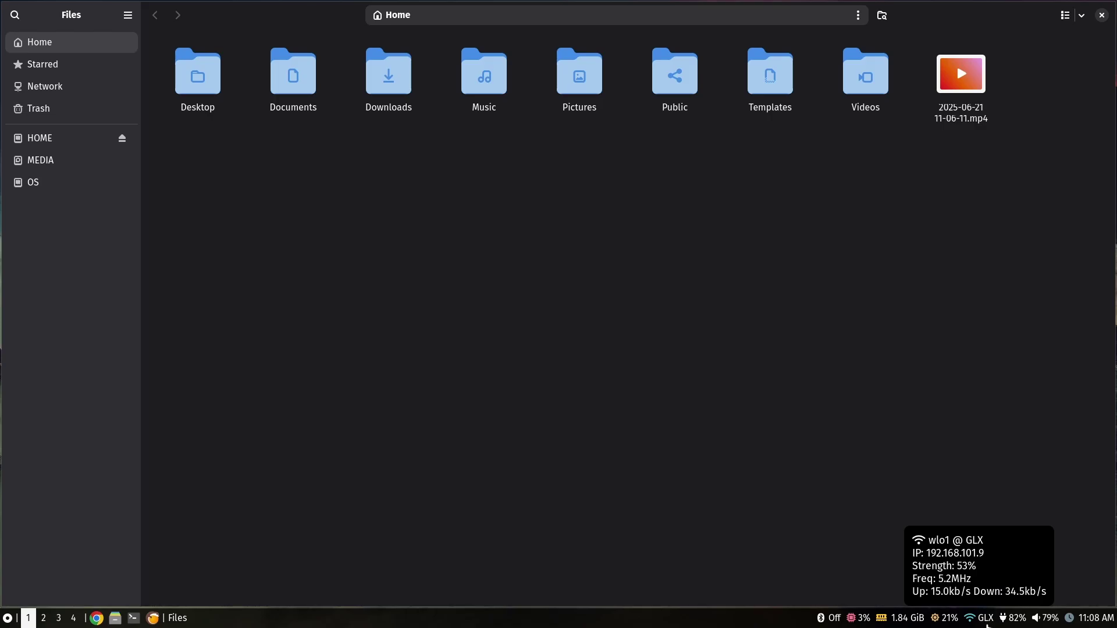
pyautogui.click(987, 622)
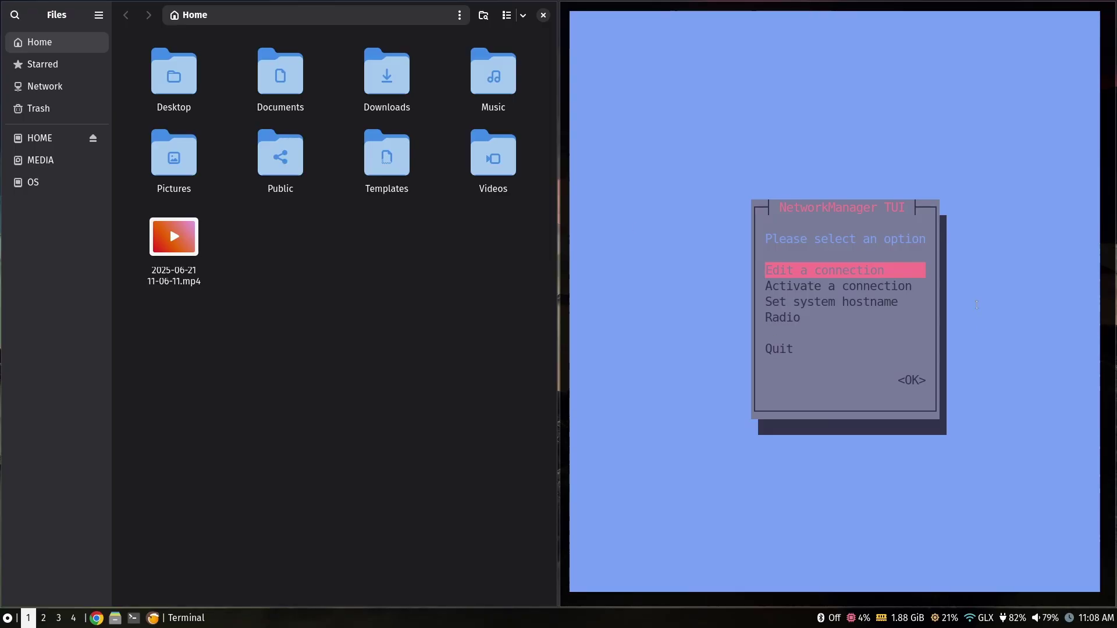
pyautogui.press('Down')
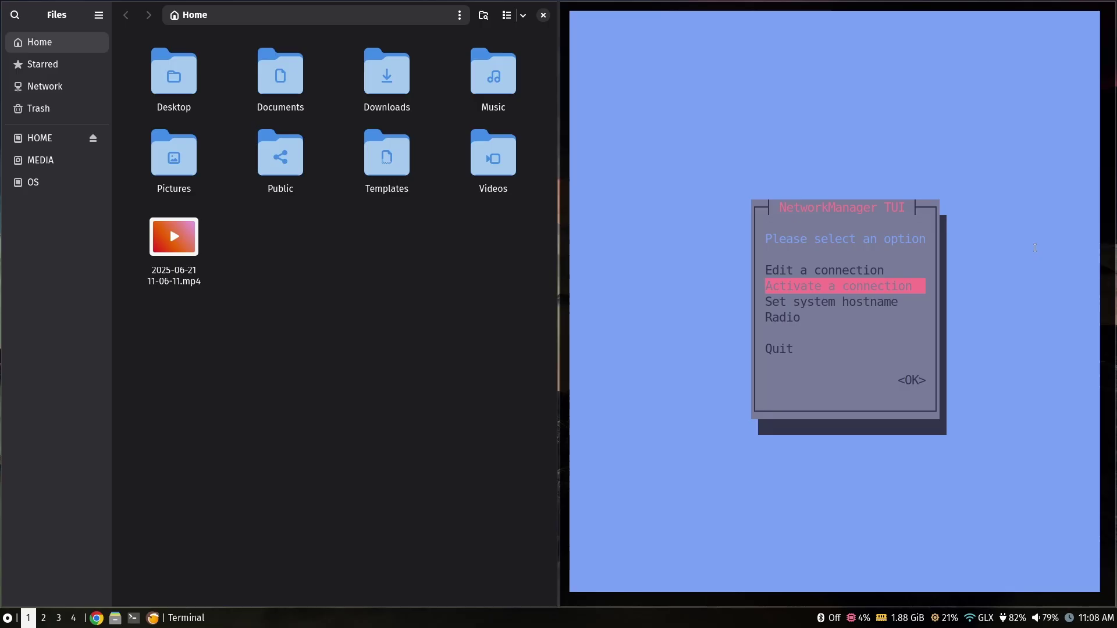
pyautogui.press('Escape')
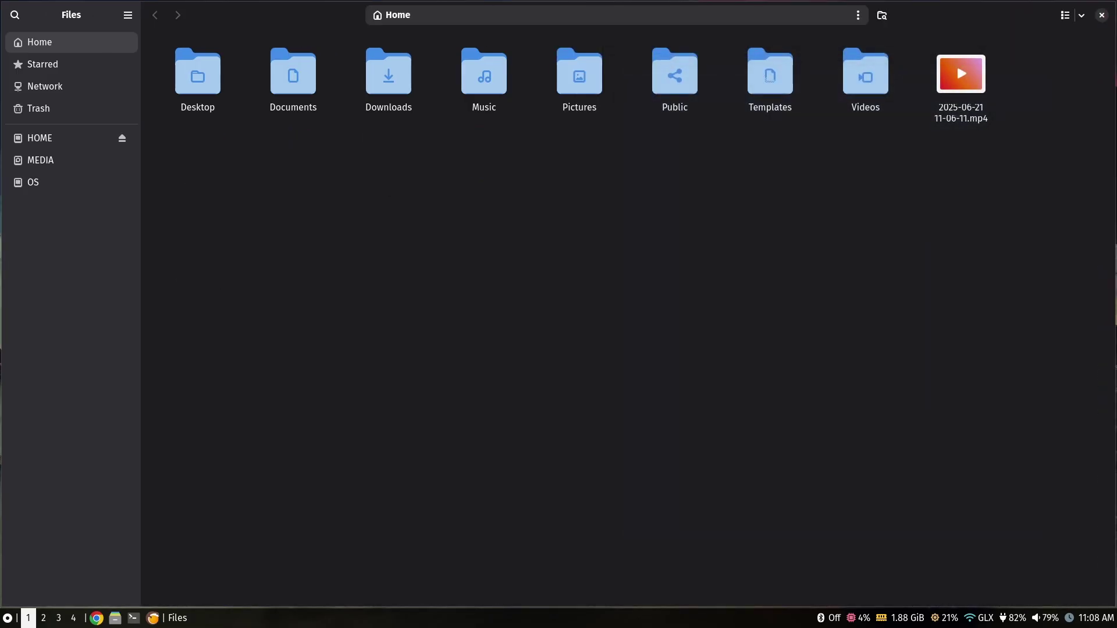
pyautogui.moveTo(1012, 623)
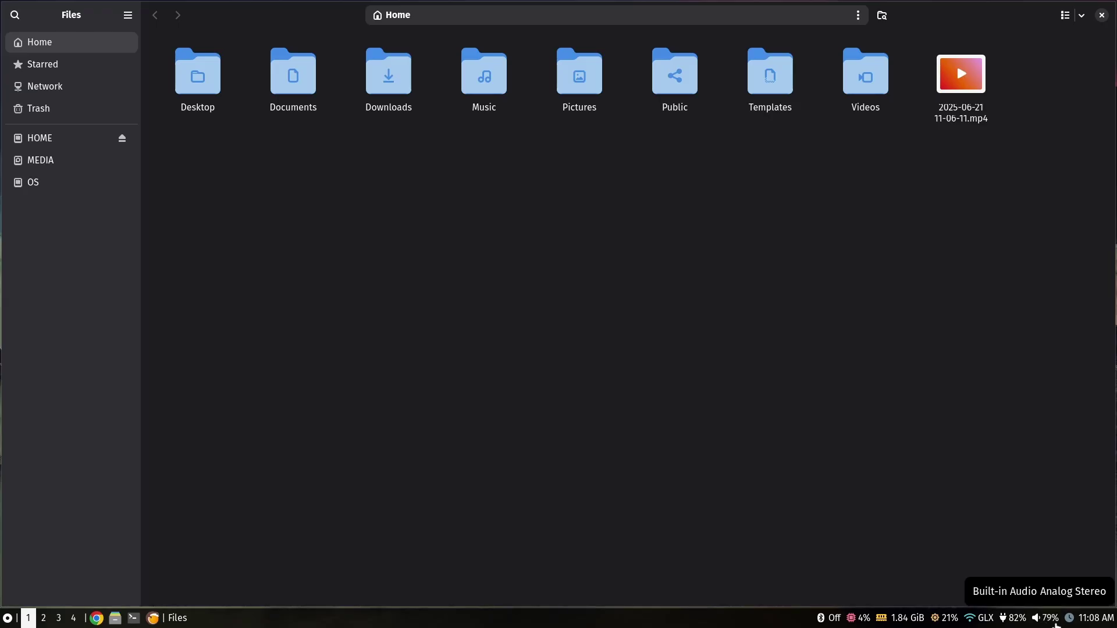
pyautogui.click(1053, 622)
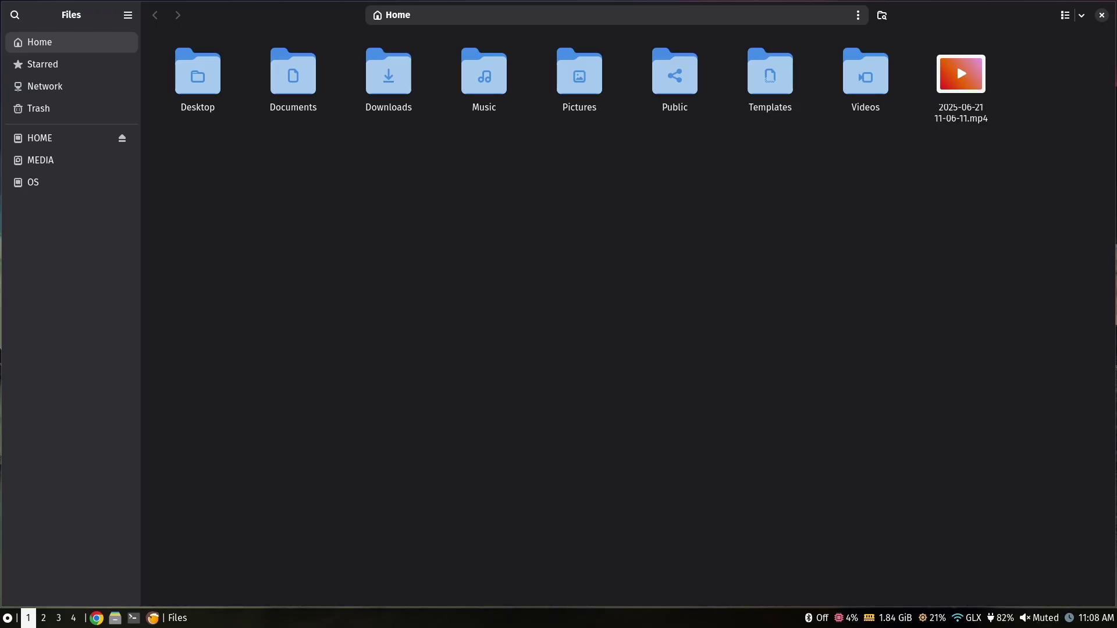
pyautogui.click(1053, 623)
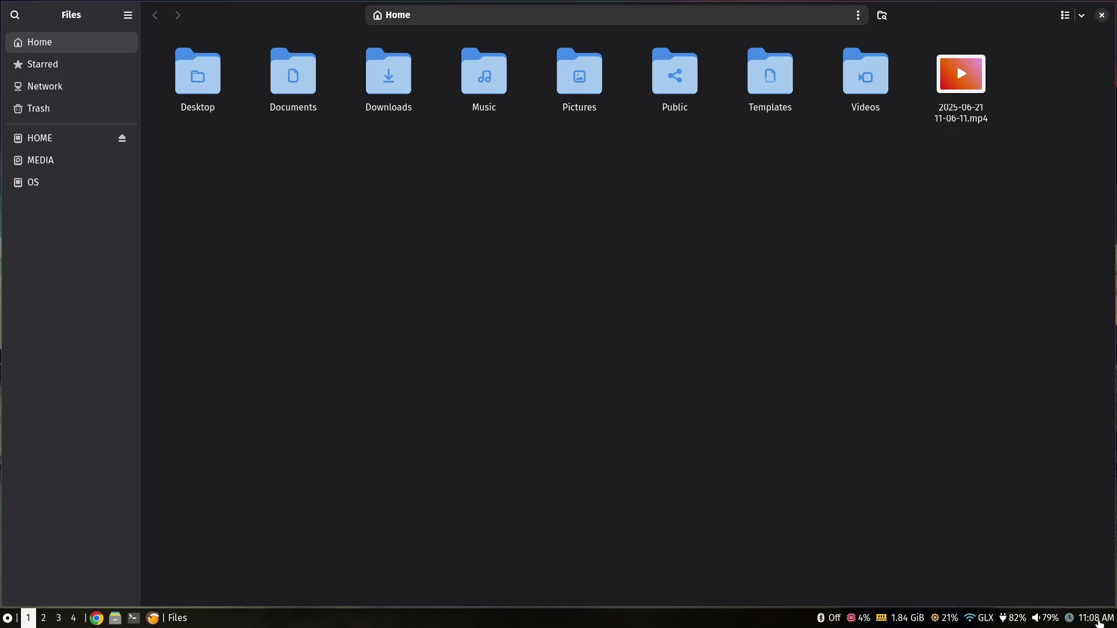
pyautogui.click(1100, 623)
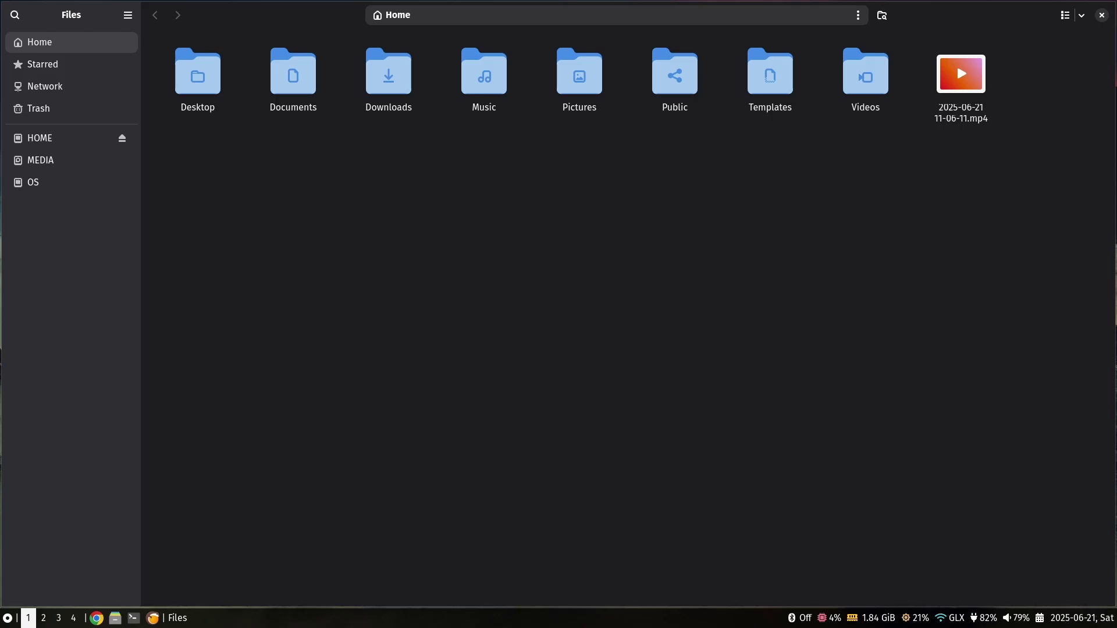
pyautogui.click(1098, 621)
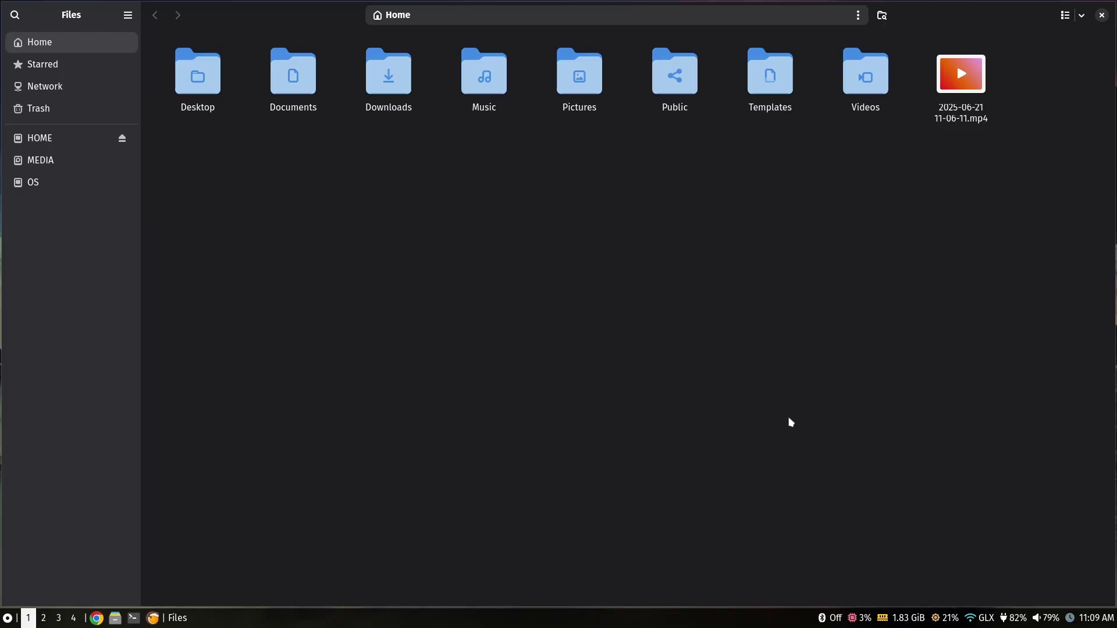
# Open a terminal with Super+Enter and move it to workspace 2 with Super+Shift+2
pyautogui.press('super+Return')
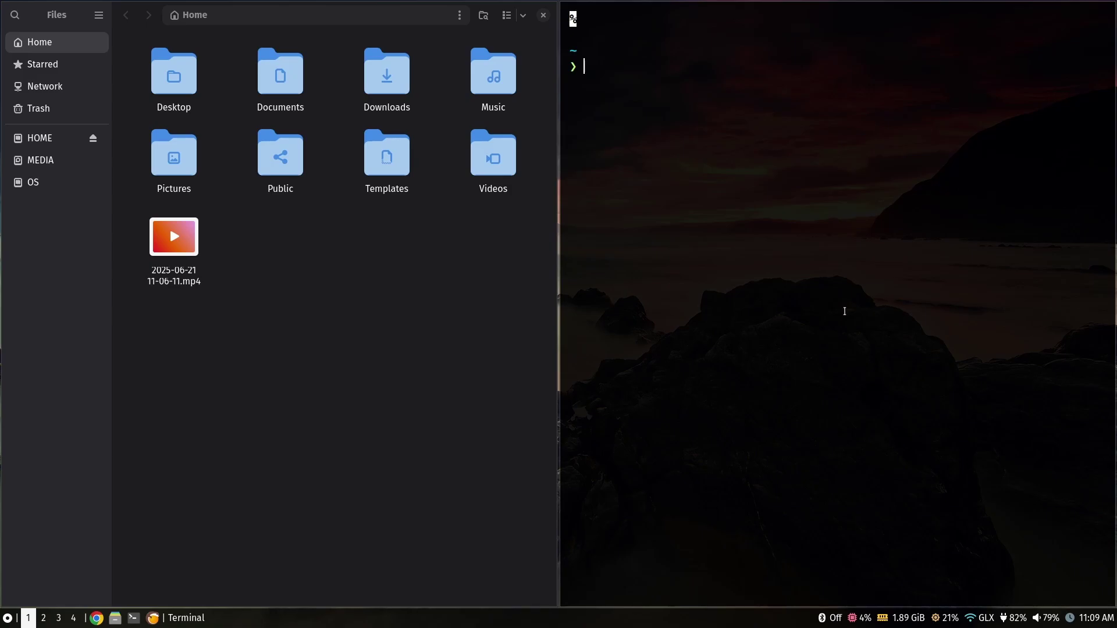
pyautogui.press('super+shift+2')
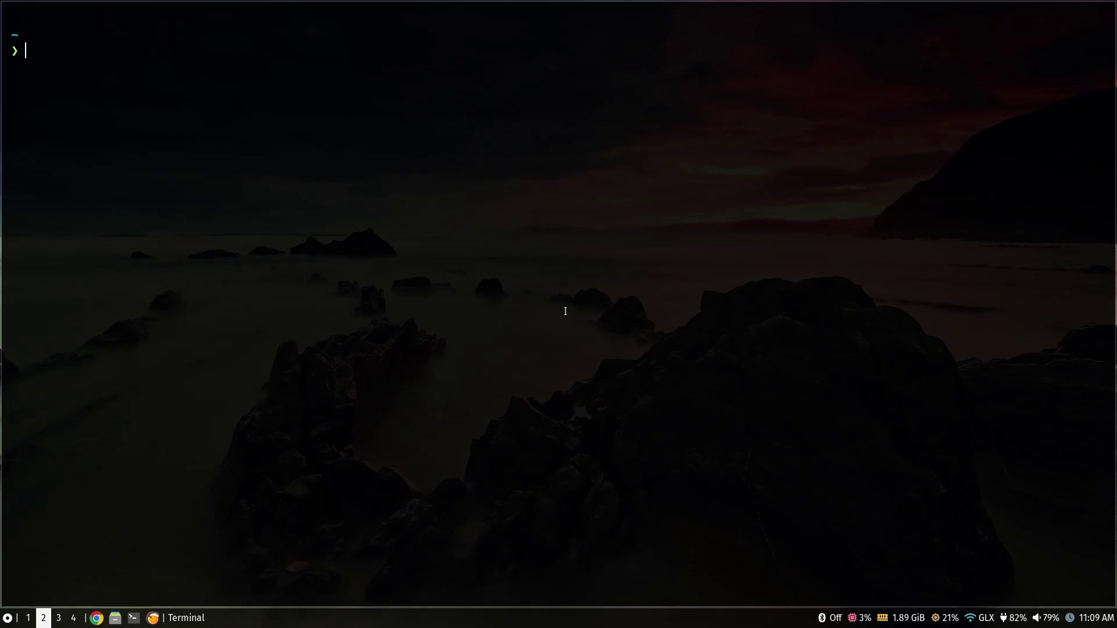
# Switch between workspaces with Super+1 and Super+2, close the terminals with Super+Q, ending on workspace 1
pyautogui.press('super+1')
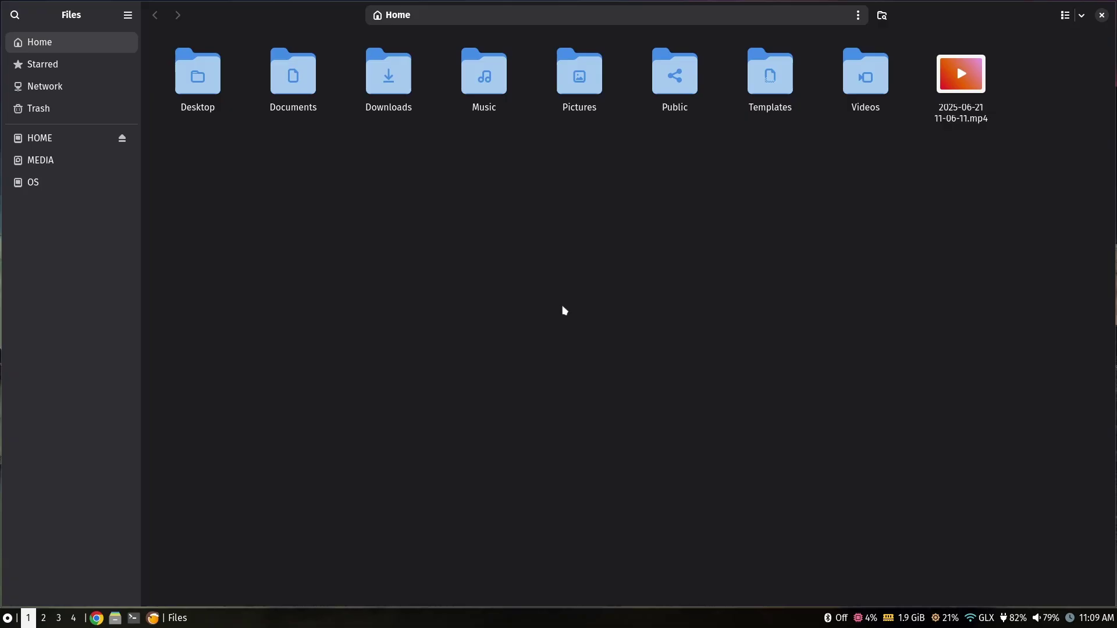
pyautogui.press('super+Return')
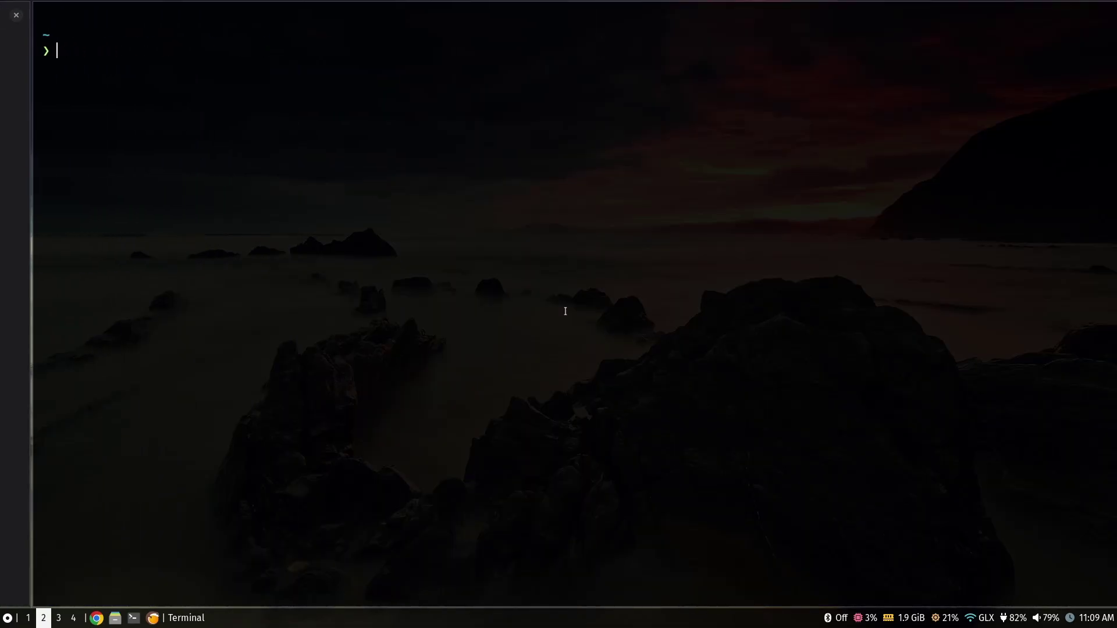
pyautogui.press('super+q')
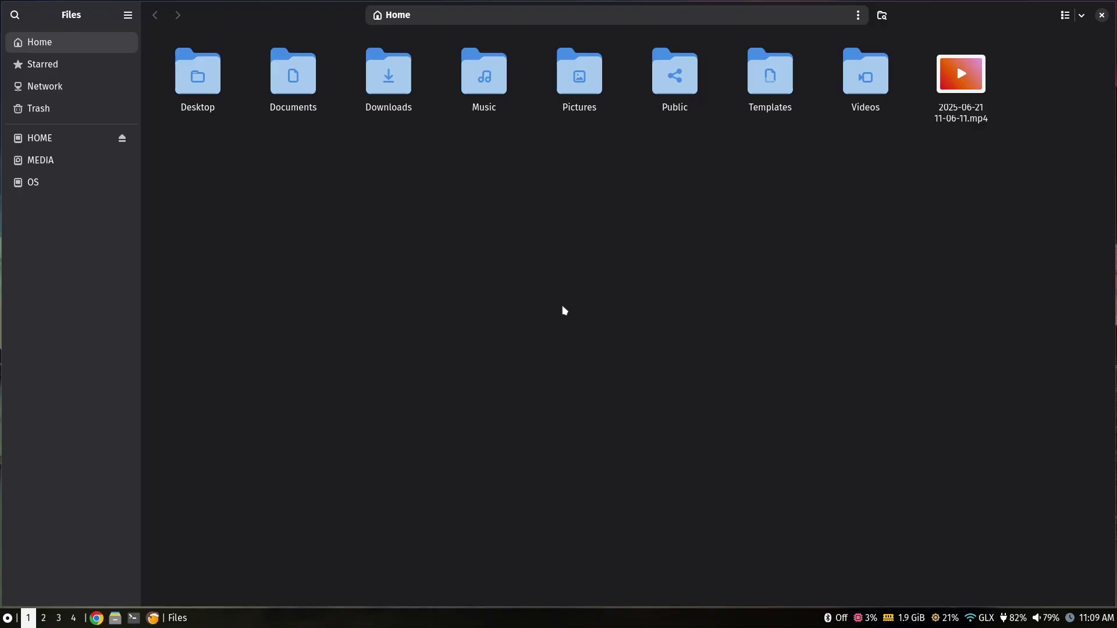
pyautogui.press('super+2')
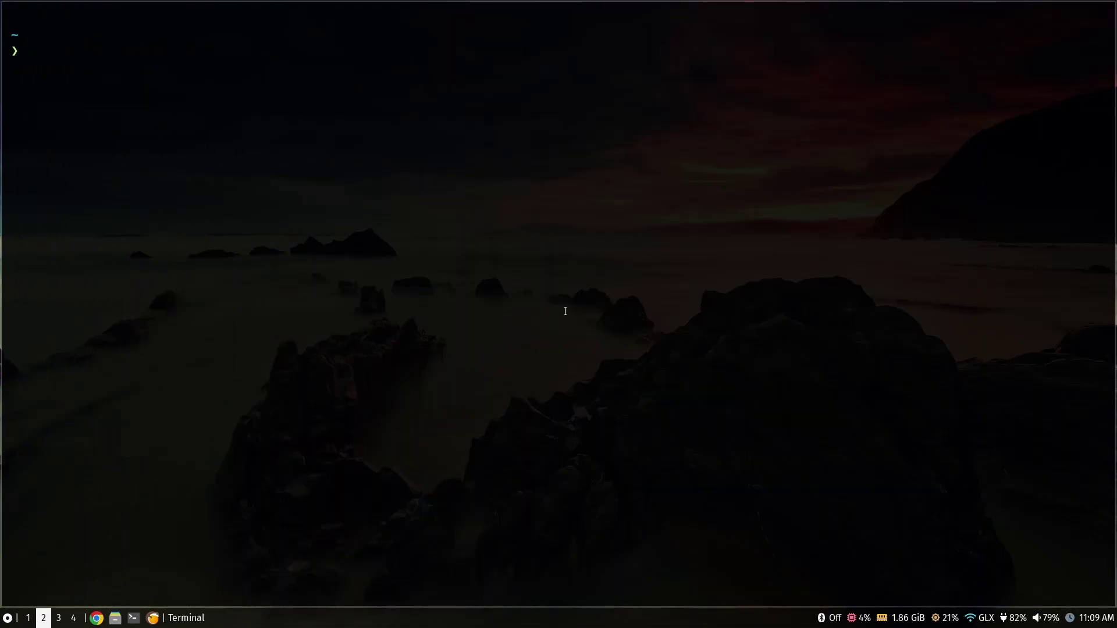
pyautogui.press('super+q')
pyautogui.press('super+1')
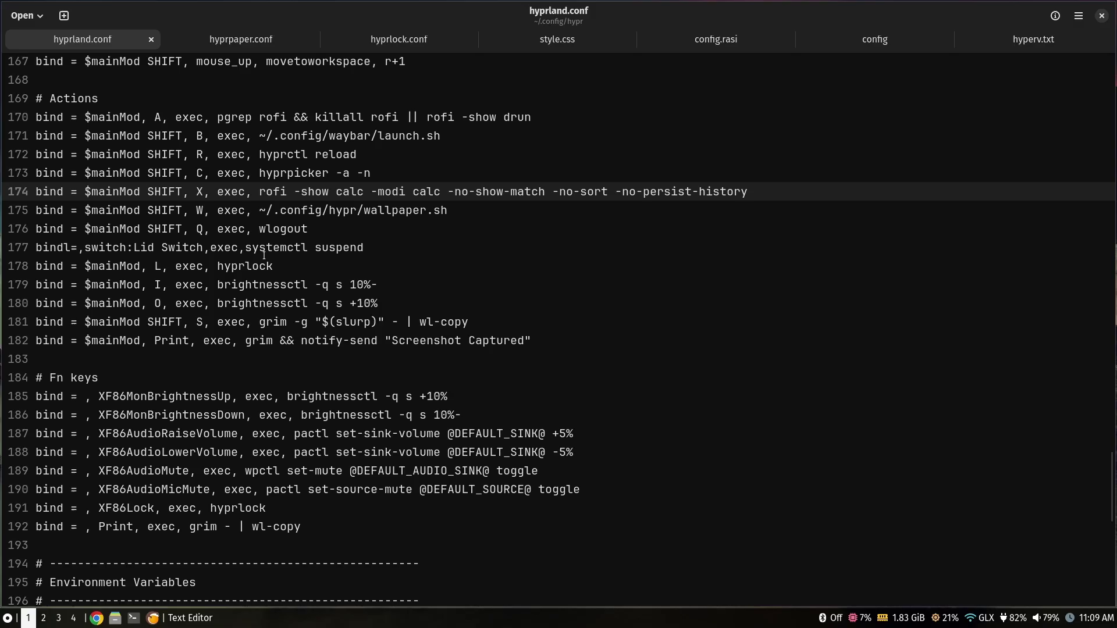
# Switch to the hyprlock.conf tab with Alt+3 and lock the session with Super+L
pyautogui.hotkey('alt', '3')
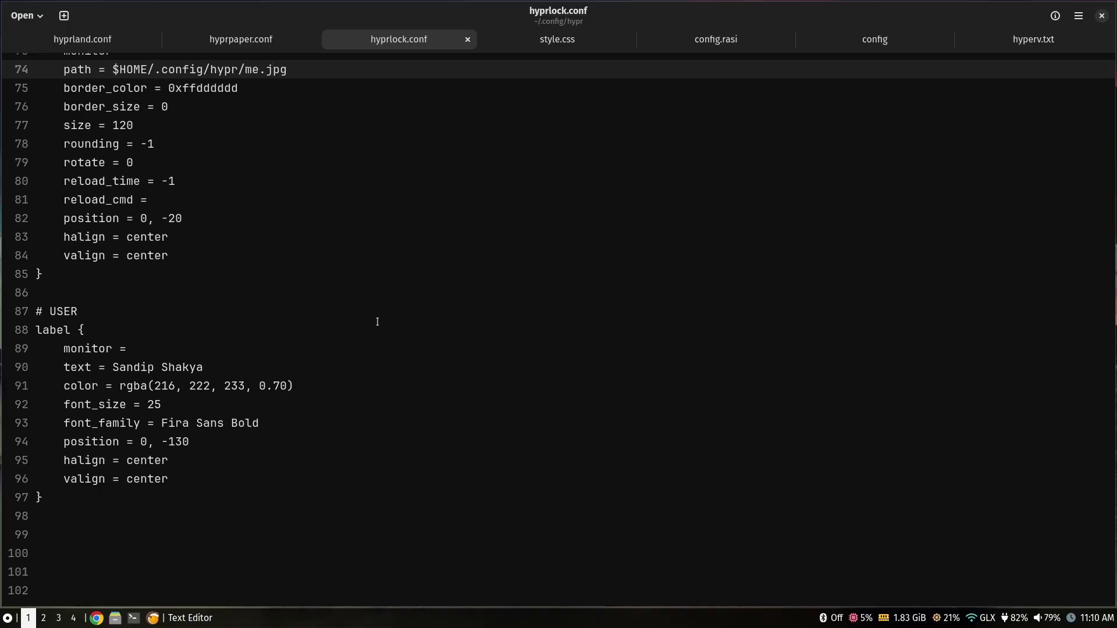
pyautogui.press('super+l')
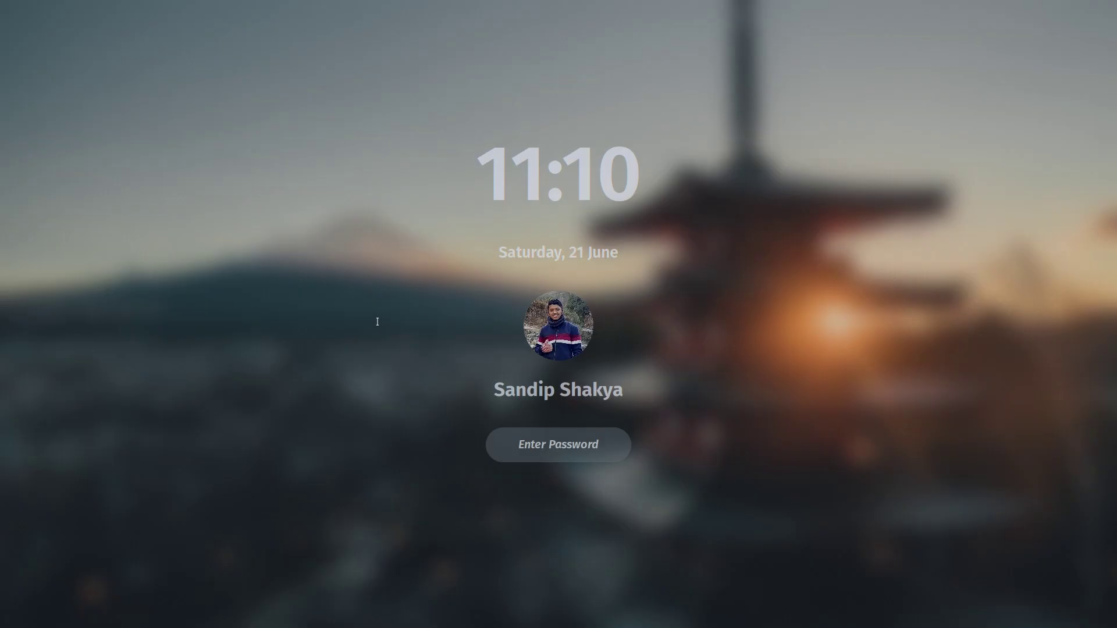
# Enter the account password on the hyprlock screen to unlock the session
pyautogui.write('***')
pyautogui.press('Return')
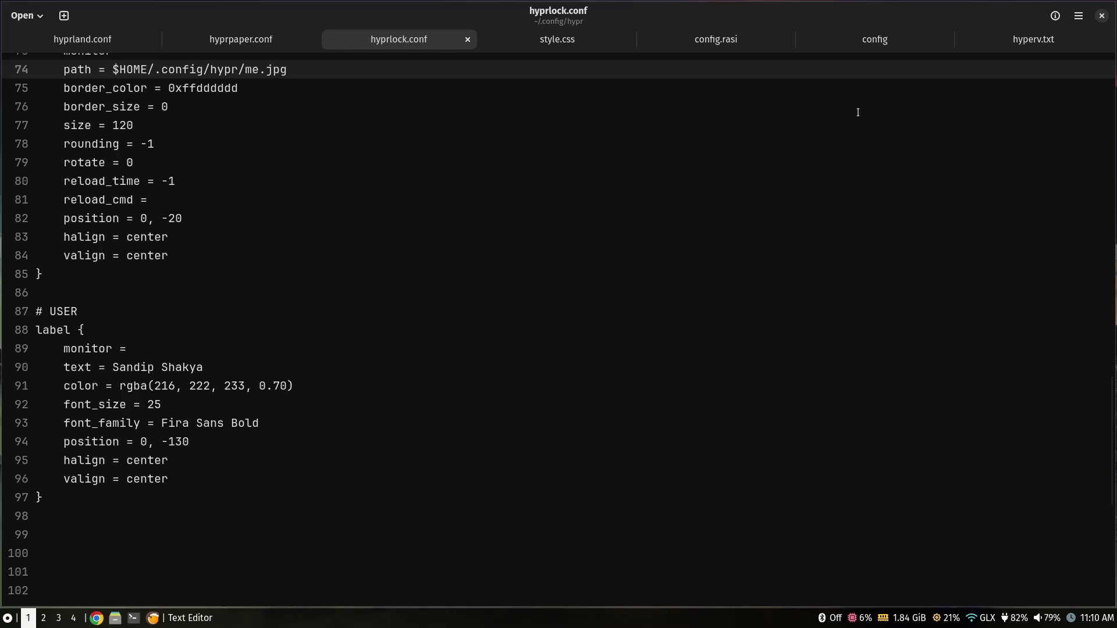
# Scroll through hyprland.conf's settings and keybindings, then switch to the hyprpaper.conf tab
pyautogui.click(89, 42)
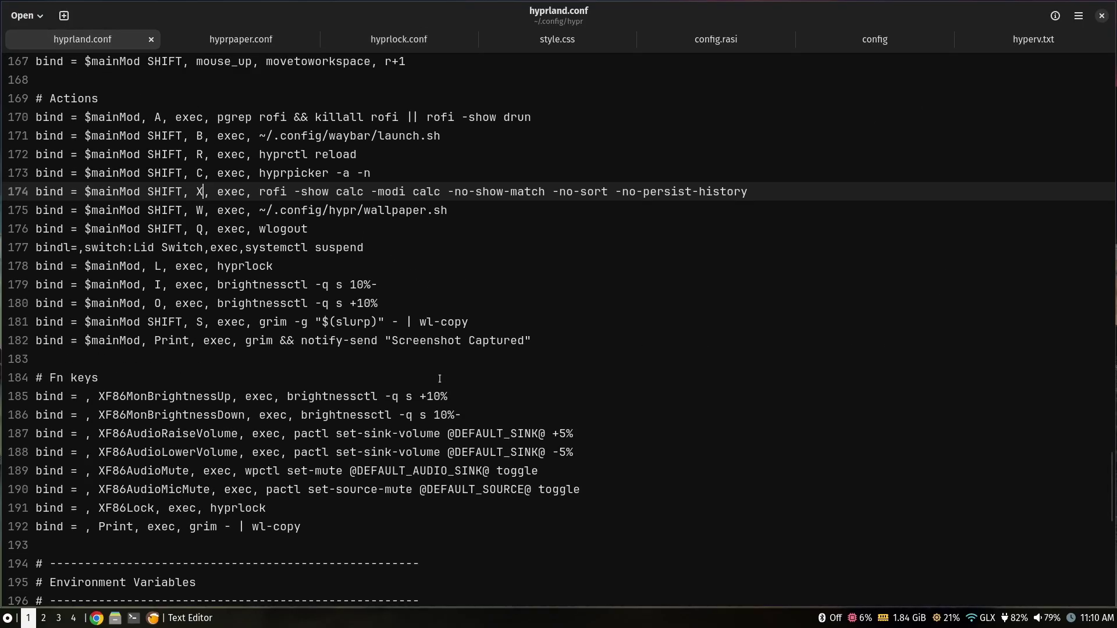
pyautogui.scroll(6, 440, 379)
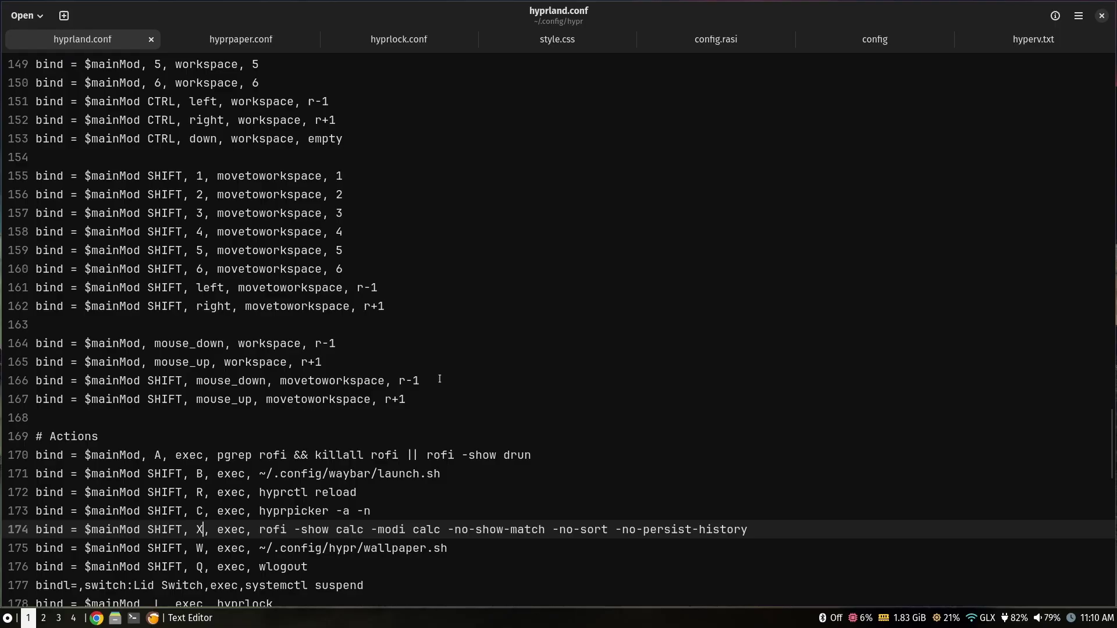
pyautogui.scroll(-4, 440, 379)
pyautogui.scroll(20, 439, 378)
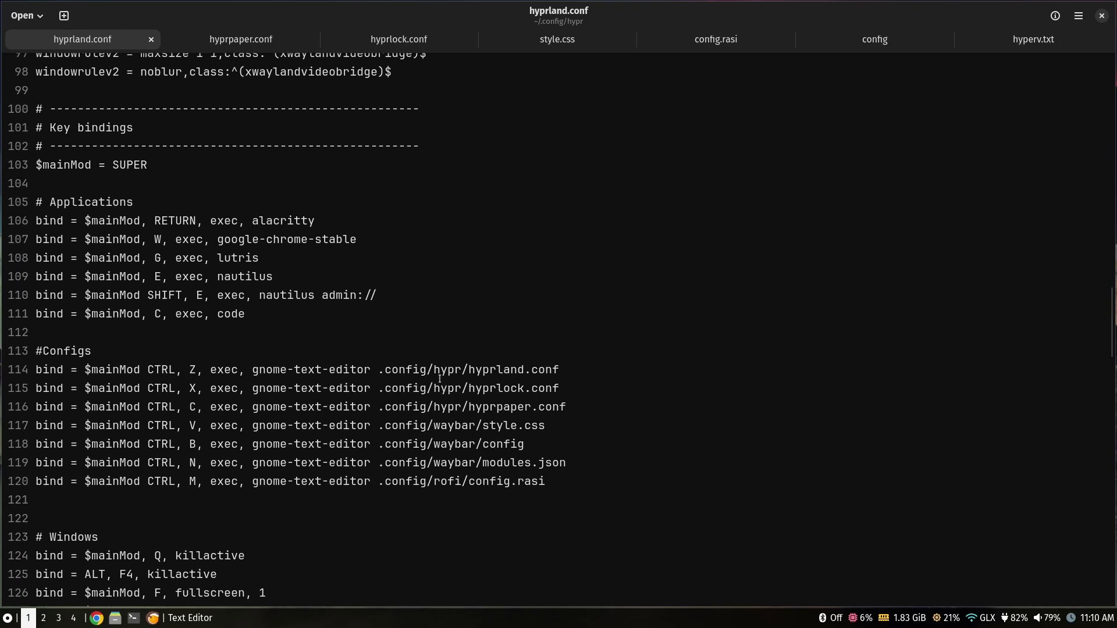
pyautogui.scroll(20, 440, 378)
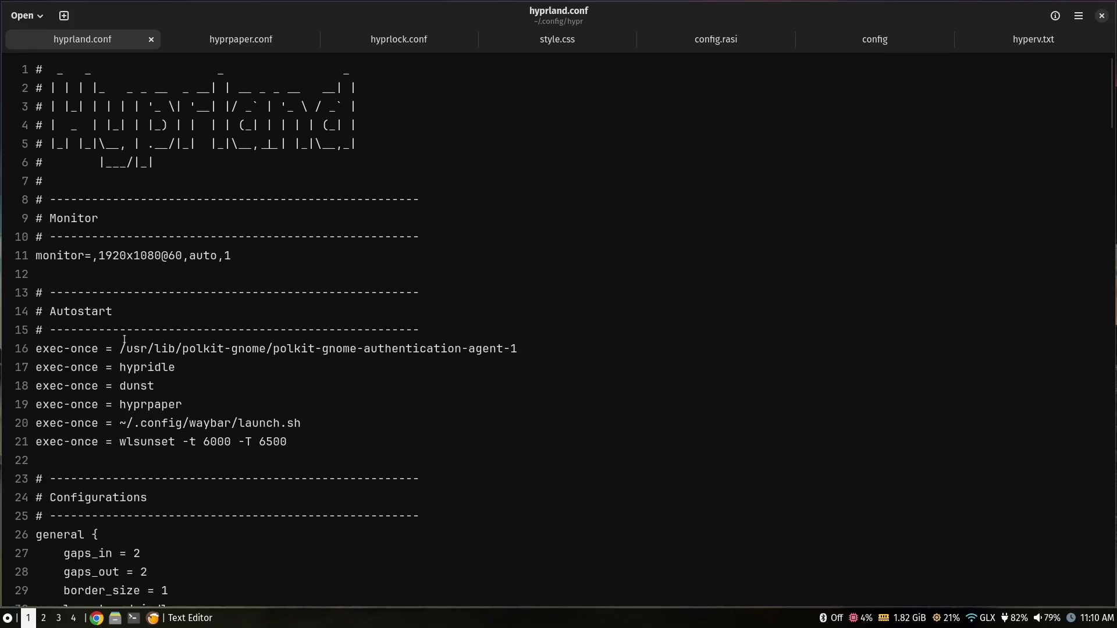
pyautogui.scroll(-11, 124, 339)
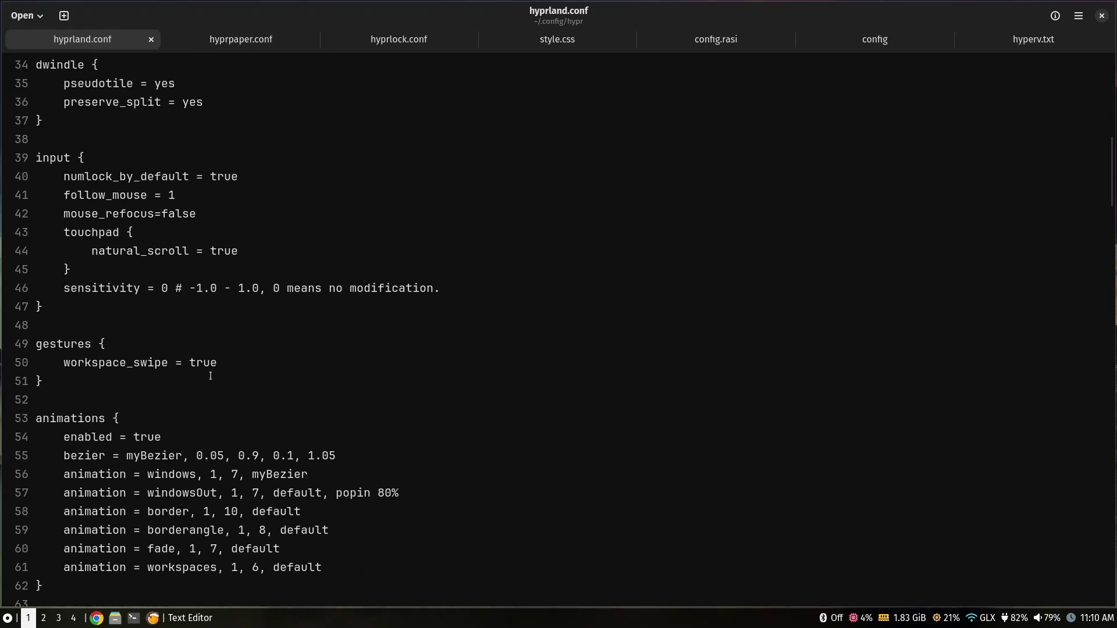
pyautogui.scroll(-15, 211, 375)
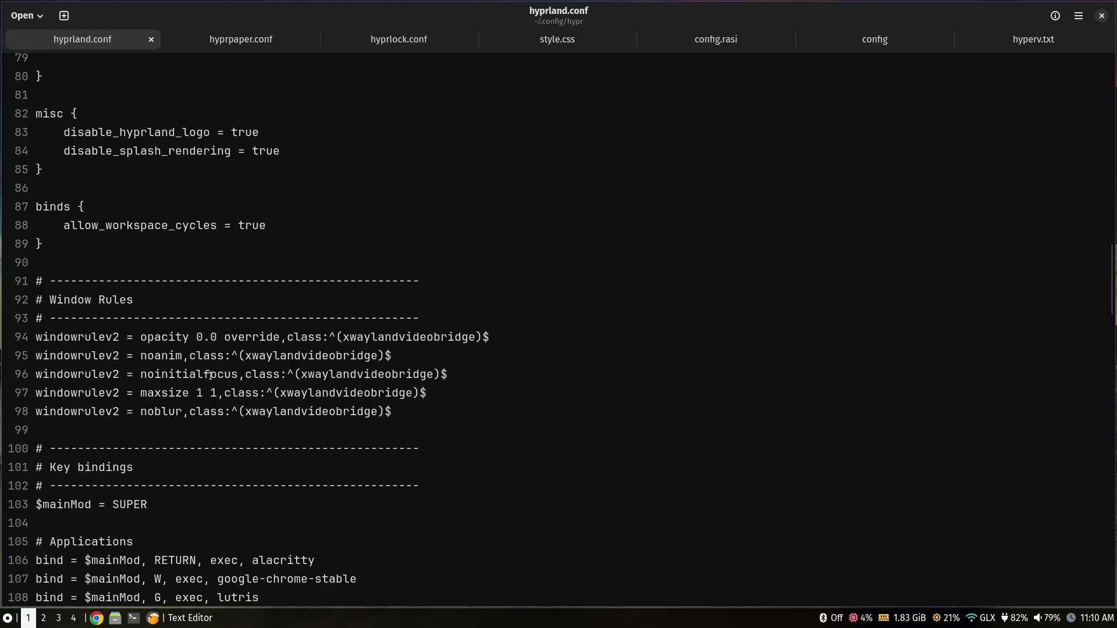
pyautogui.scroll(-6, 210, 376)
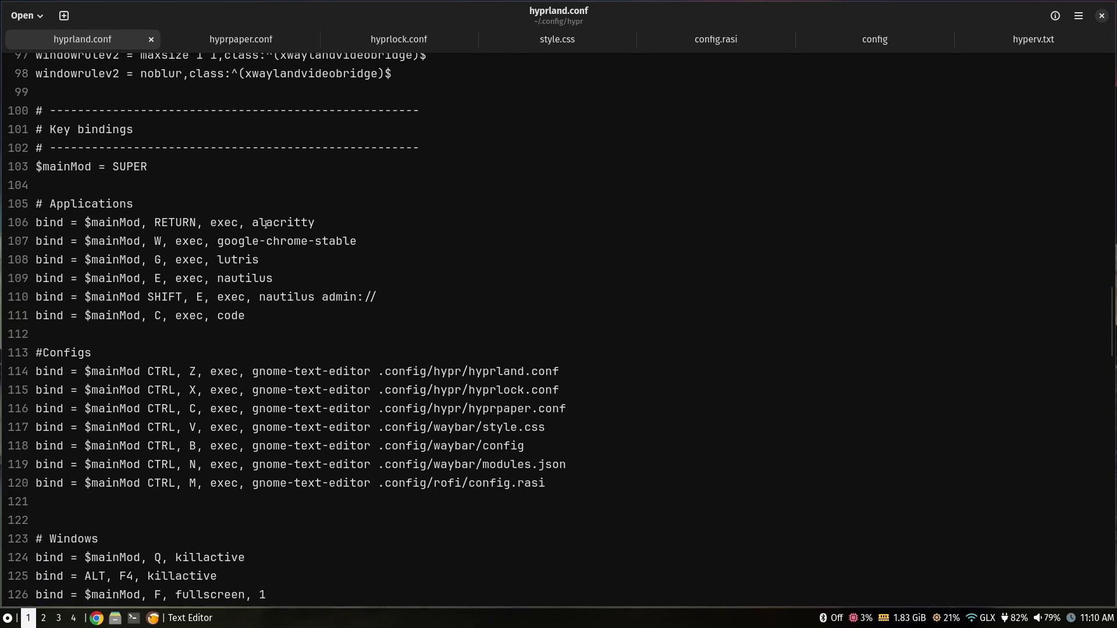
pyautogui.scroll(-20, 243, 412)
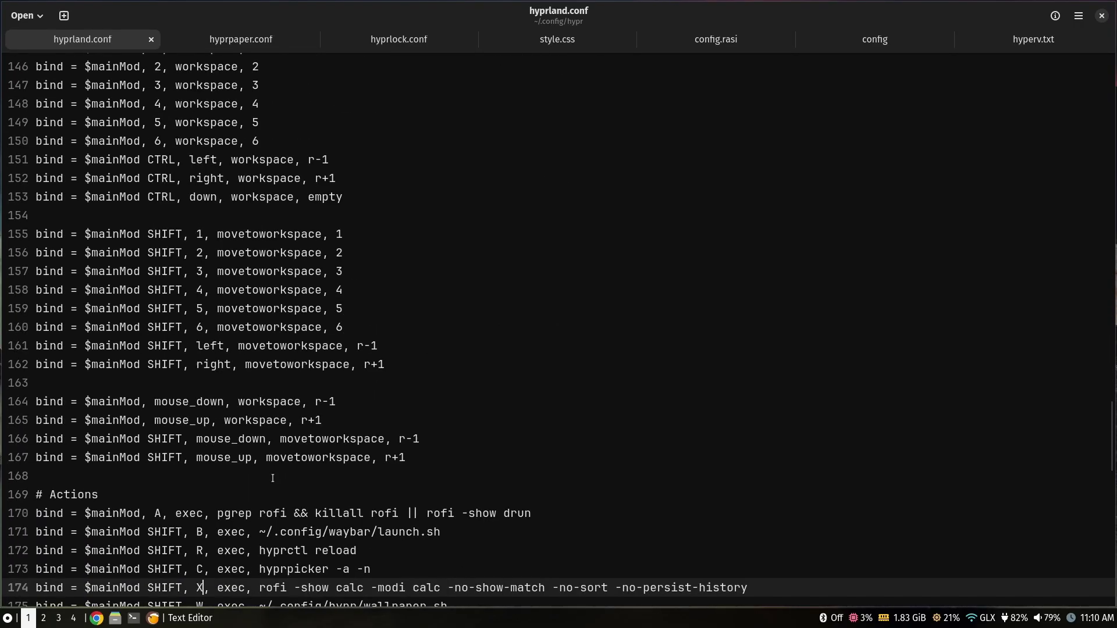
pyautogui.scroll(-6, 273, 479)
pyautogui.scroll(9, 273, 478)
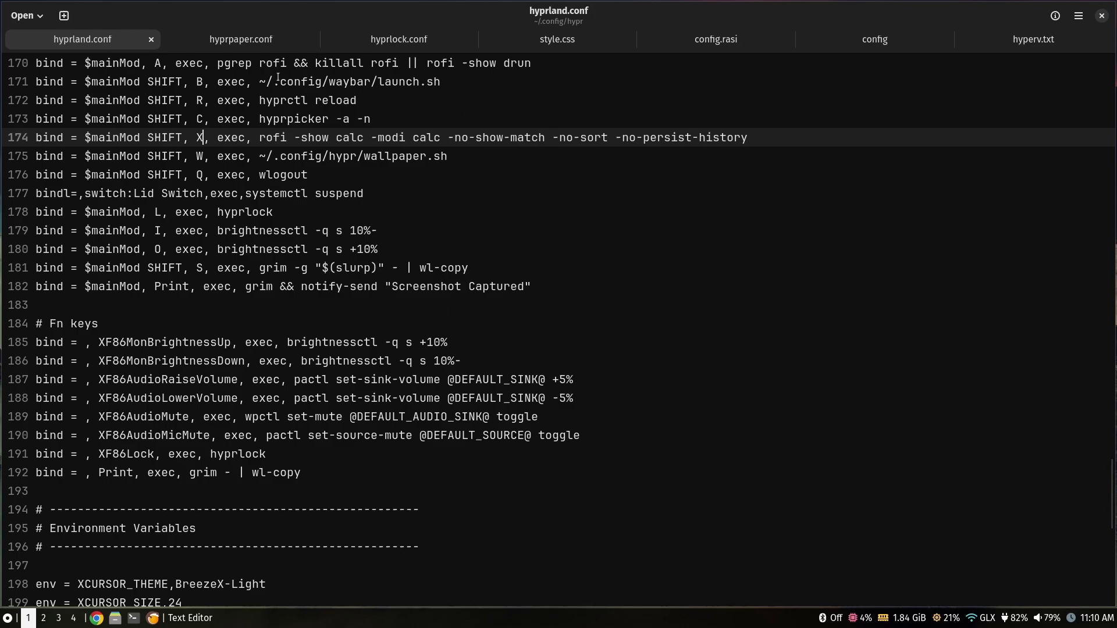
pyautogui.click(241, 40)
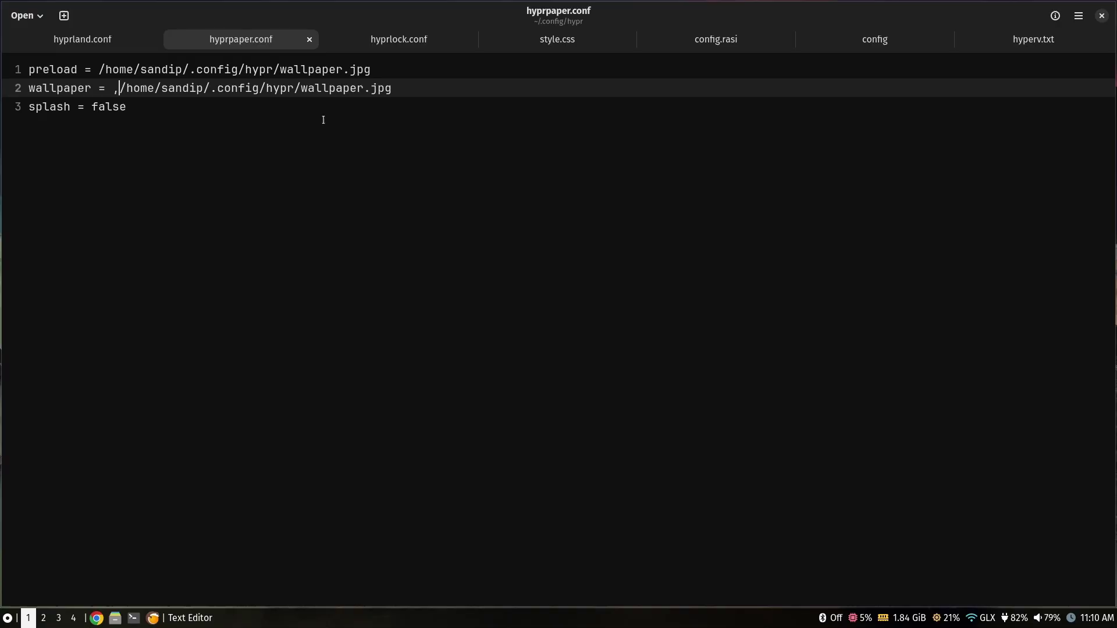
# Scroll through hyprlock.conf, then through Waybar's style.css font-family, border and font-size rules
pyautogui.click(451, 40)
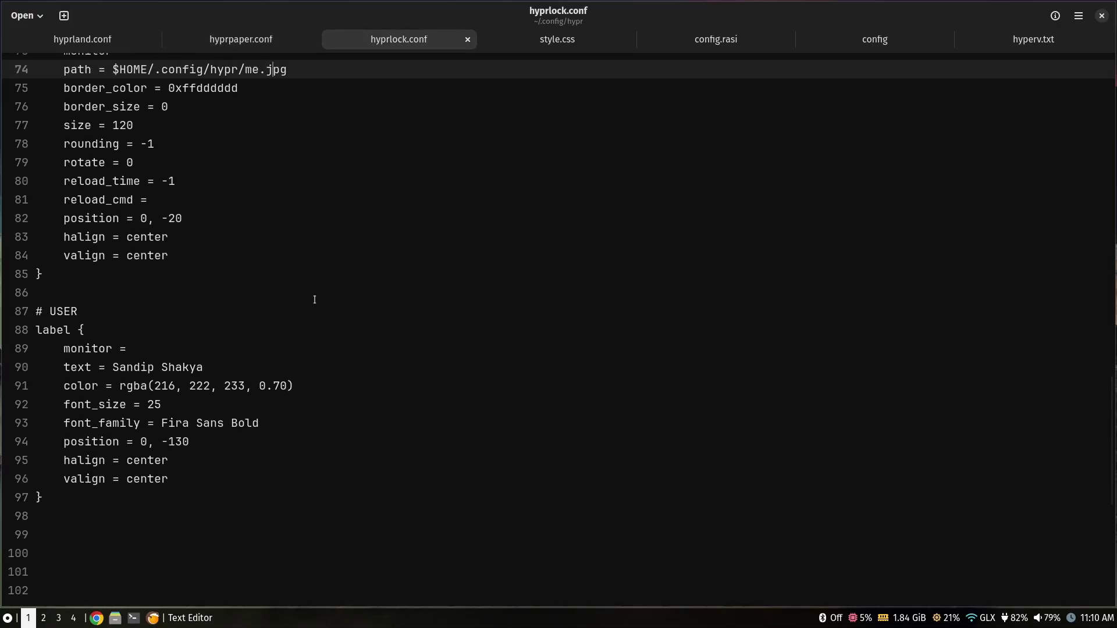
pyautogui.scroll(9, 284, 419)
pyautogui.scroll(8, 284, 419)
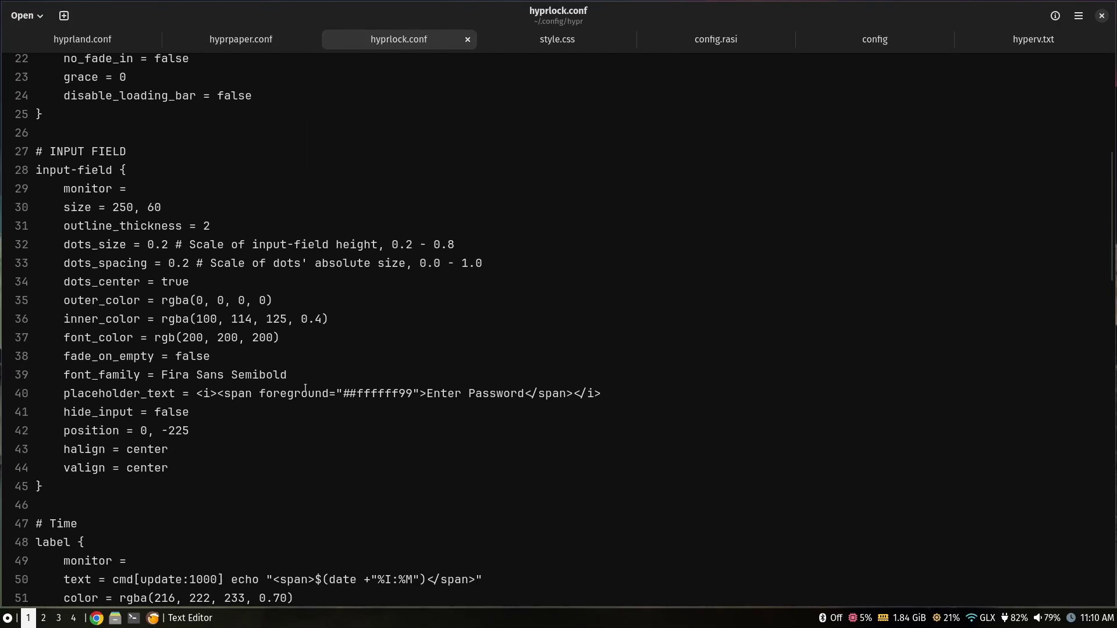
pyautogui.click(523, 46)
pyautogui.scroll(1, 533, 399)
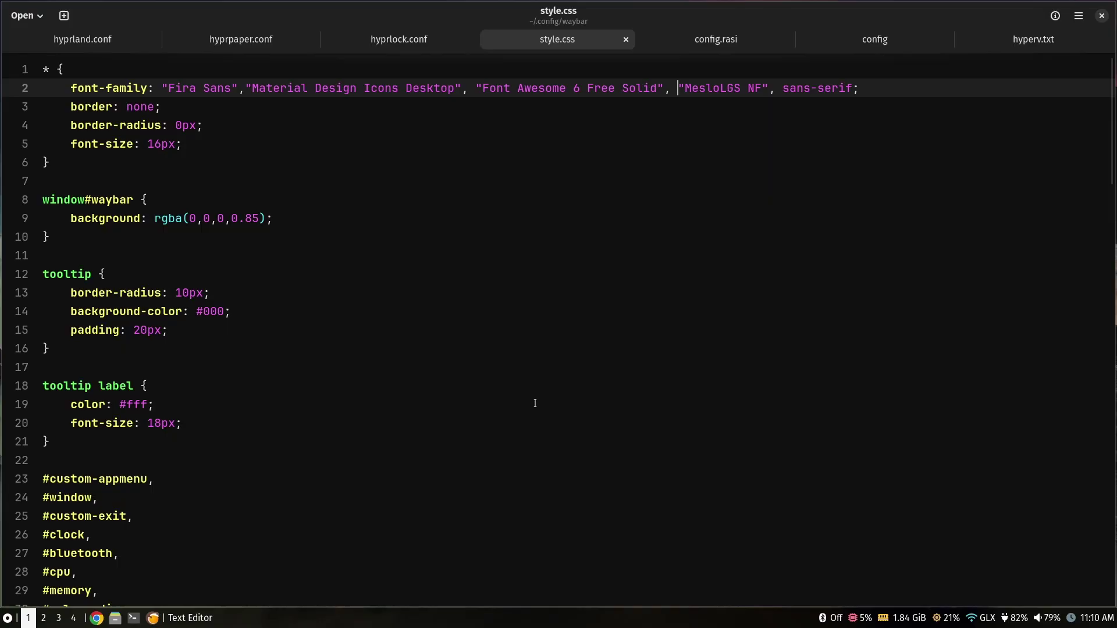
pyautogui.scroll(-7, 384, 489)
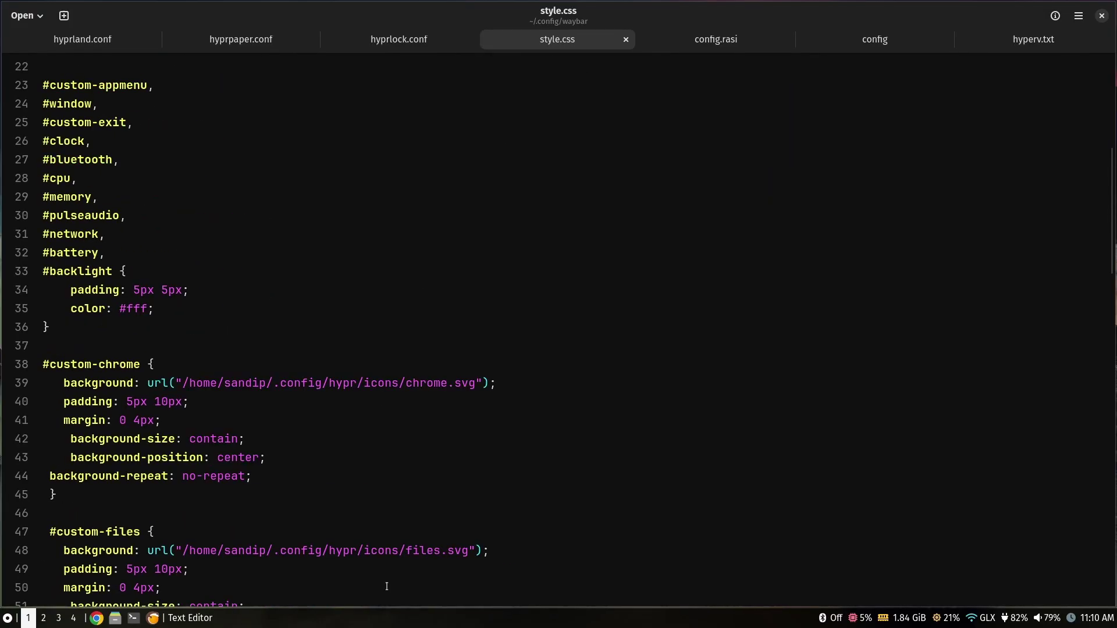
pyautogui.scroll(7, 526, 415)
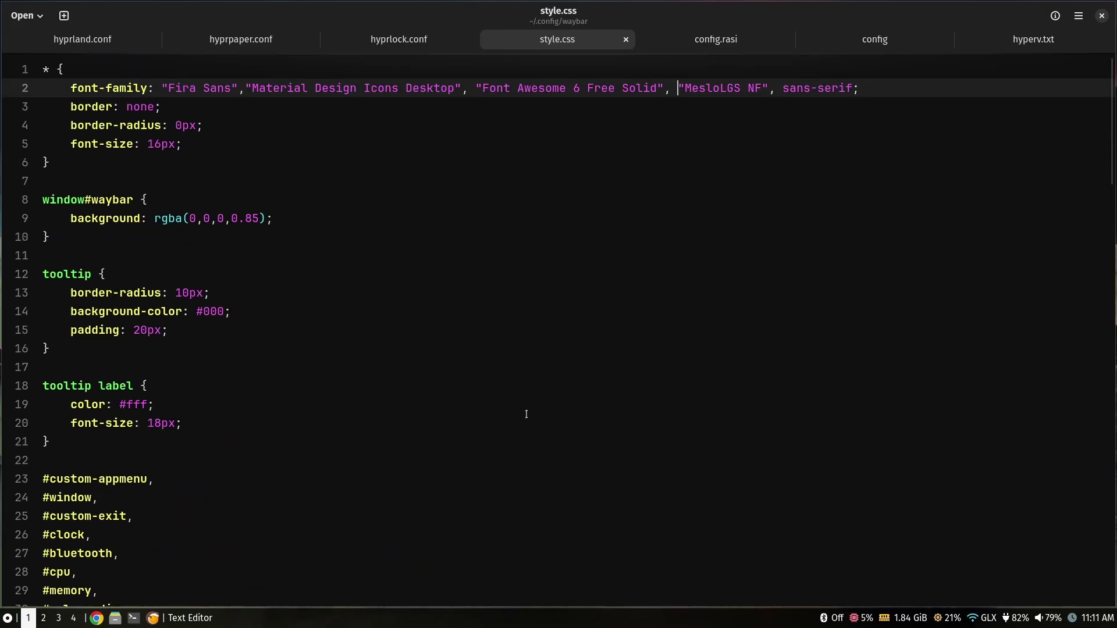
# View Rofi's config.rasi, then open and dismiss the app launcher grid
pyautogui.click(714, 37)
pyautogui.scroll(3, 291, 283)
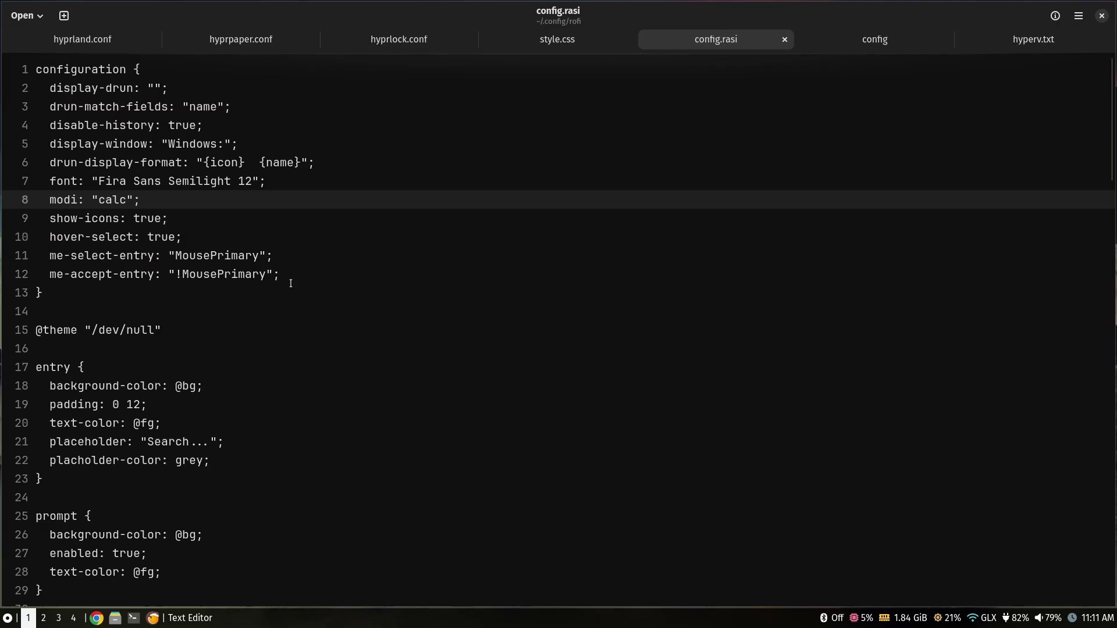
pyautogui.click(9, 618)
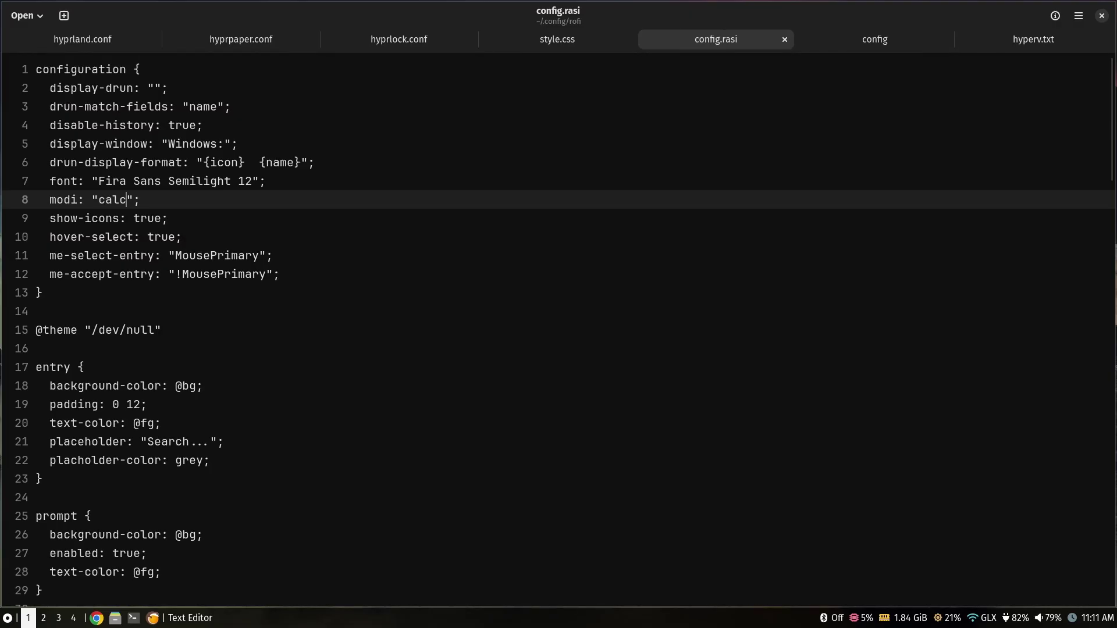
pyautogui.click(498, 544)
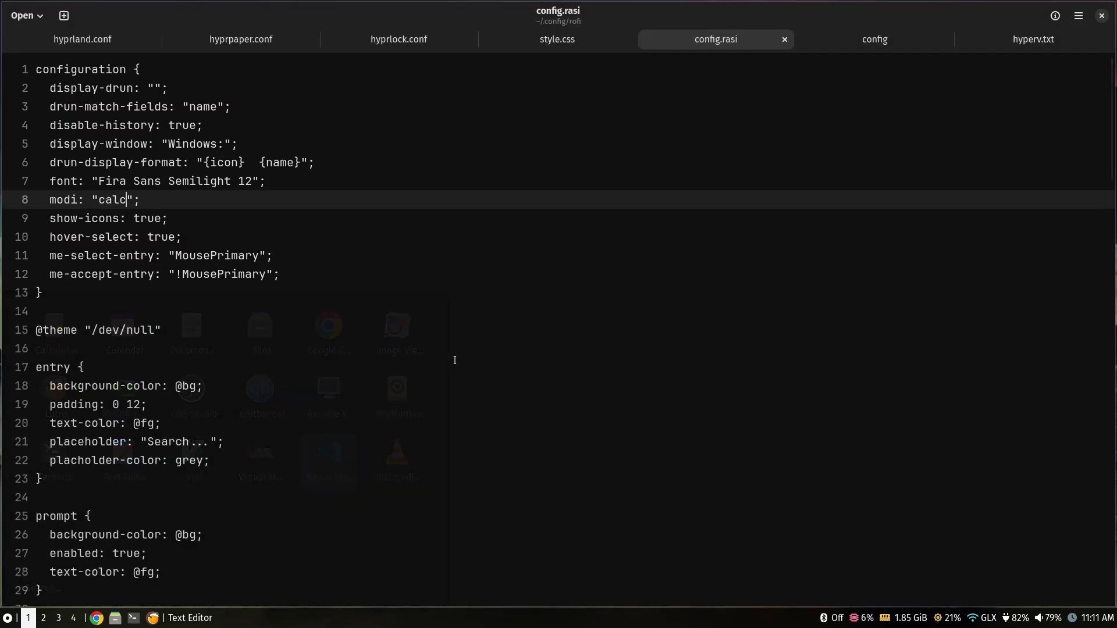
# Look over Waybar's config with its left and right modules, and close the hyperv.txt tab
pyautogui.click(871, 42)
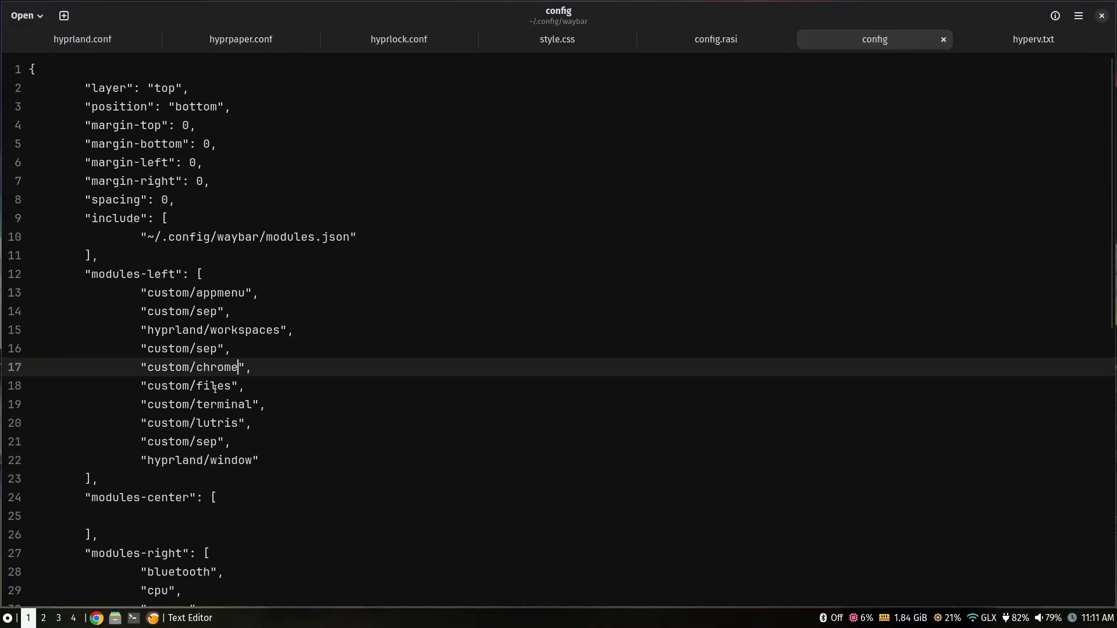
pyautogui.scroll(-3, 99, 141)
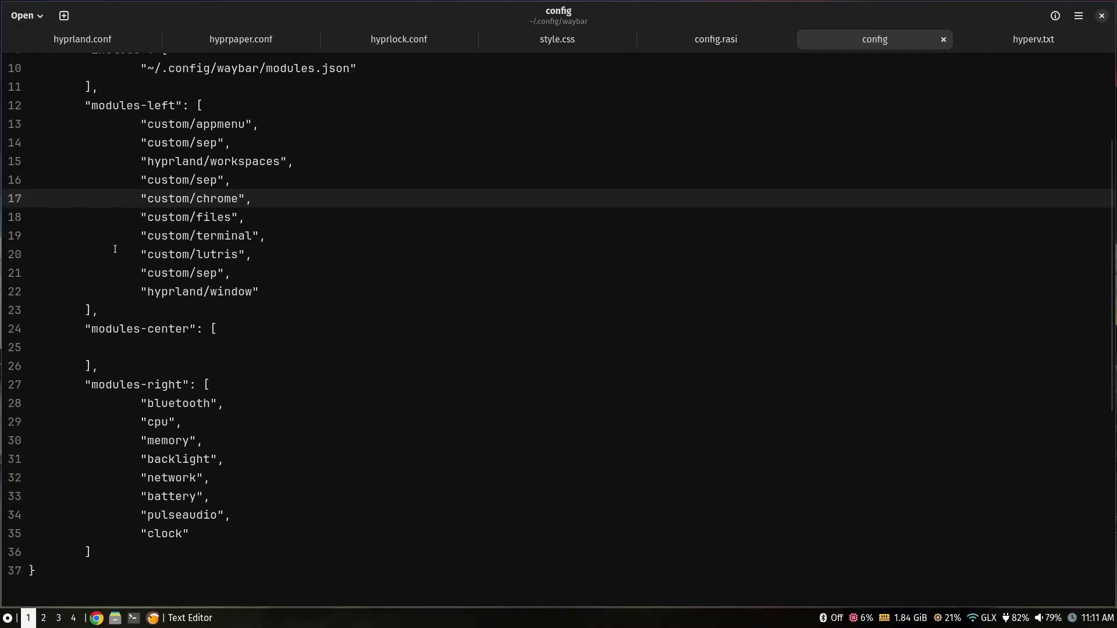
pyautogui.scroll(3, 593, 523)
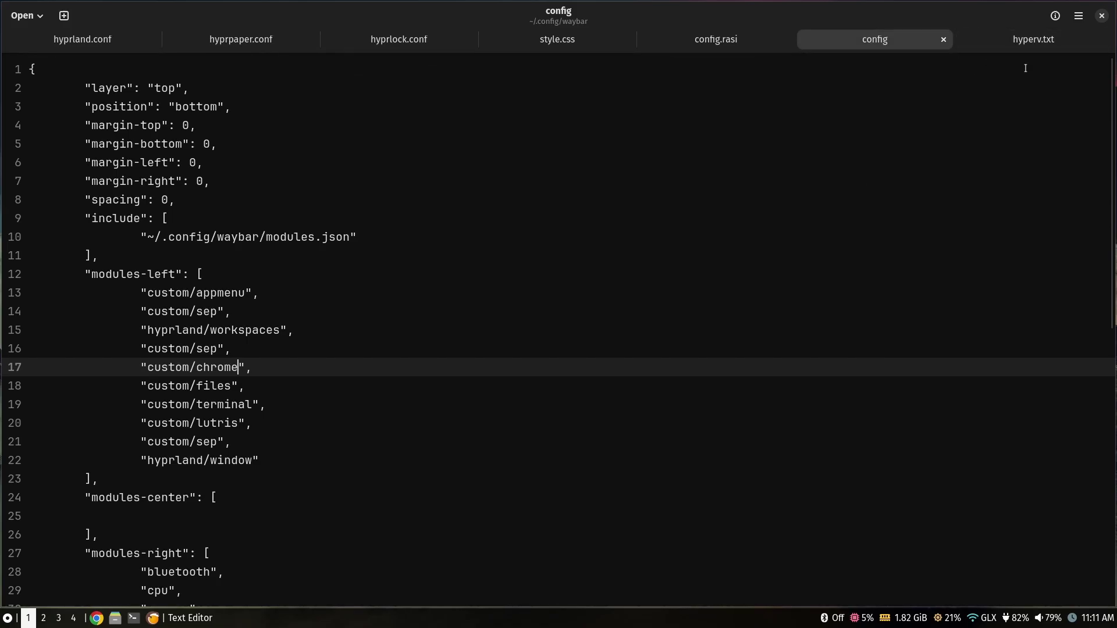
pyautogui.click(1102, 39)
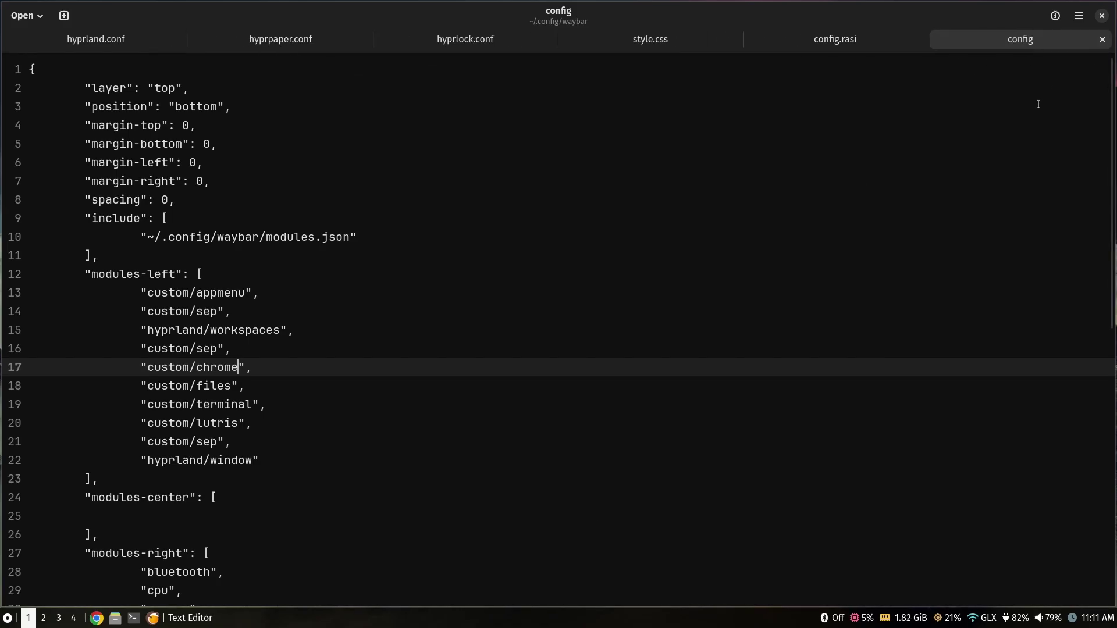
pyautogui.hotkey('ctrl', 'o')
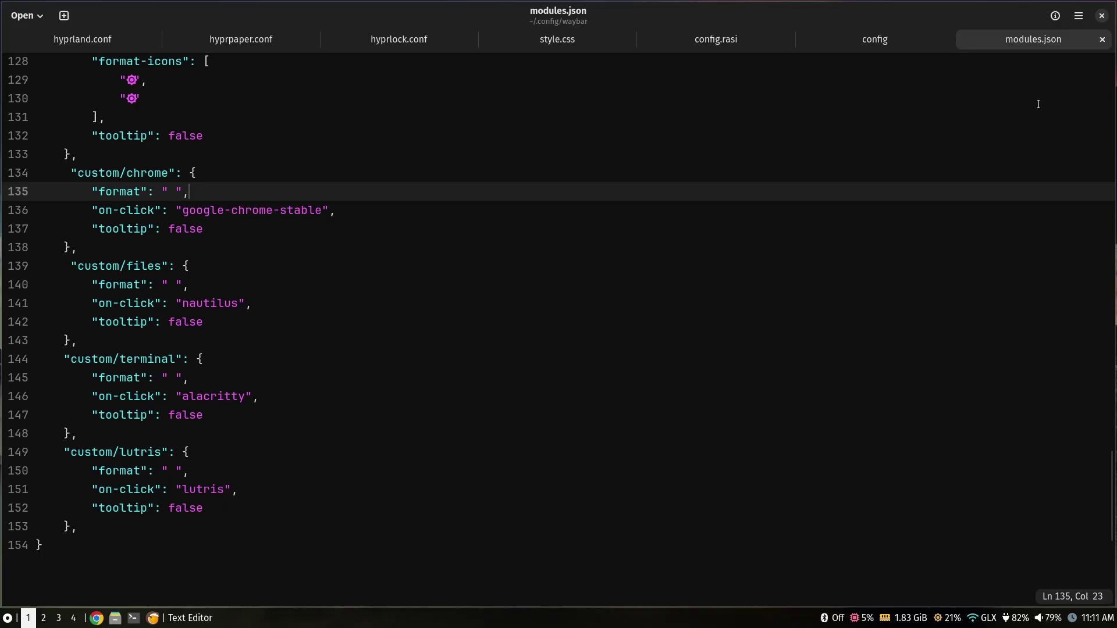
pyautogui.scroll(15, 603, 262)
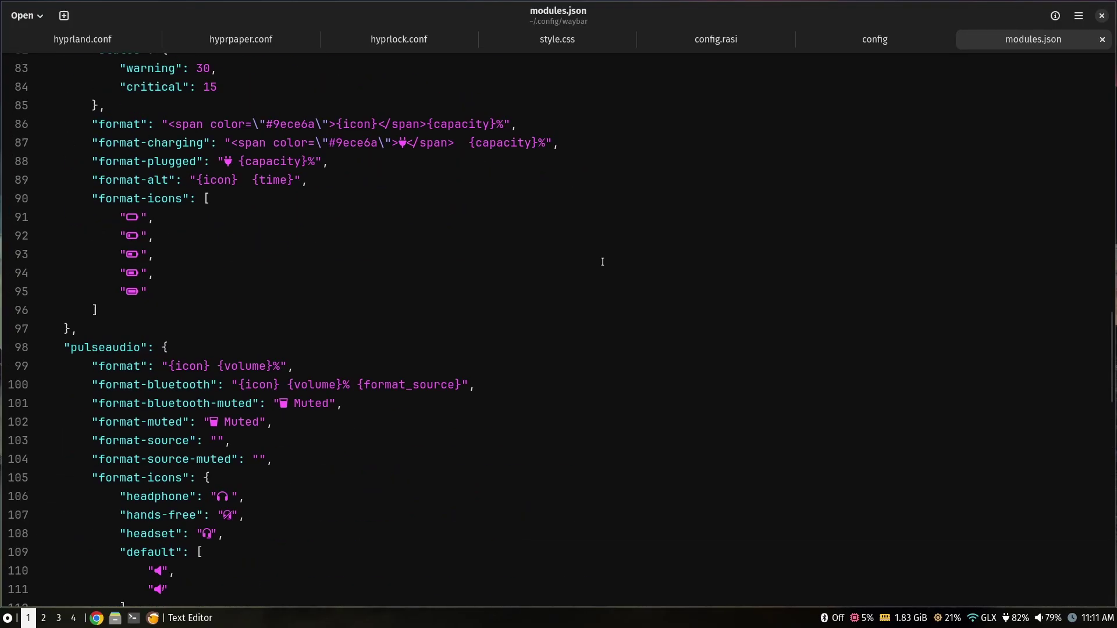
pyautogui.scroll(20, 268, 226)
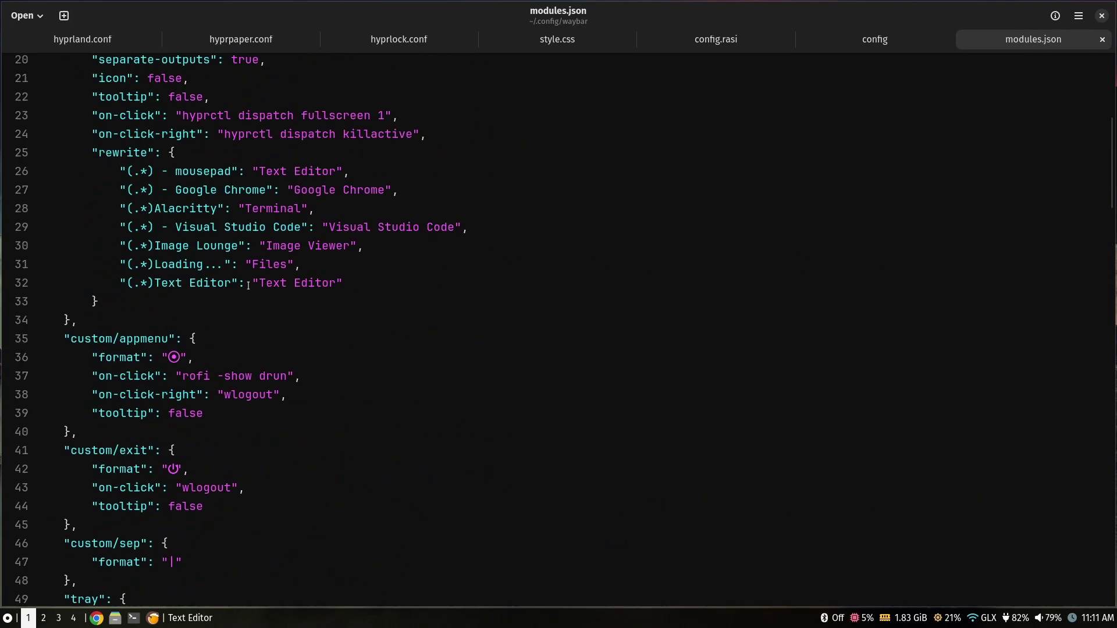
pyautogui.scroll(6, 249, 285)
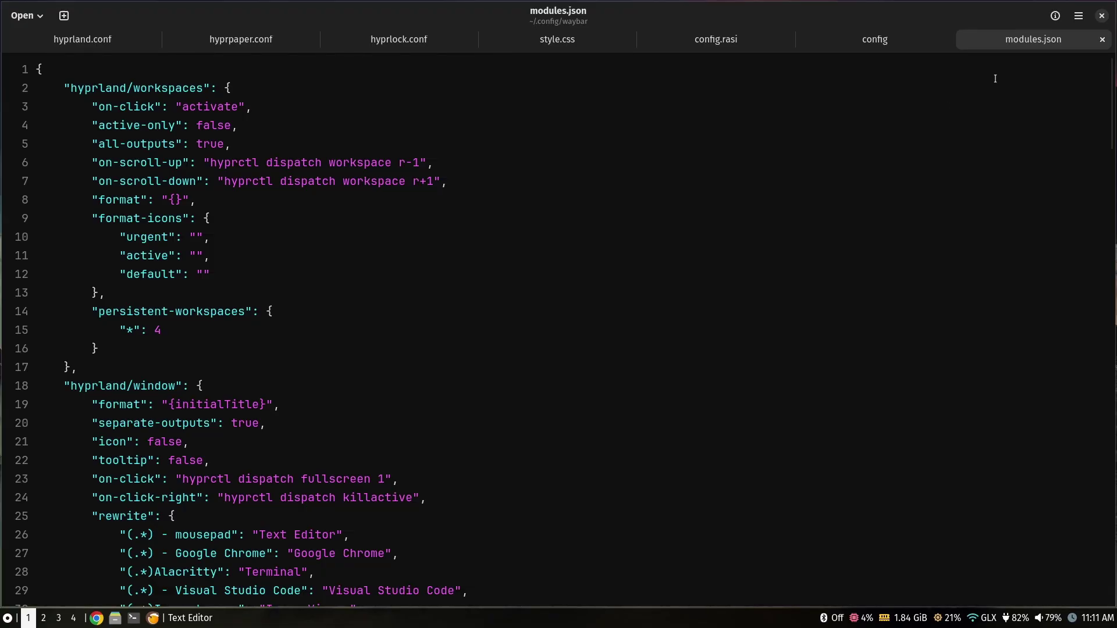
# Close the GNOME Text Editor window to reveal the bare seascape desktop and status bar
pyautogui.click(1101, 18)
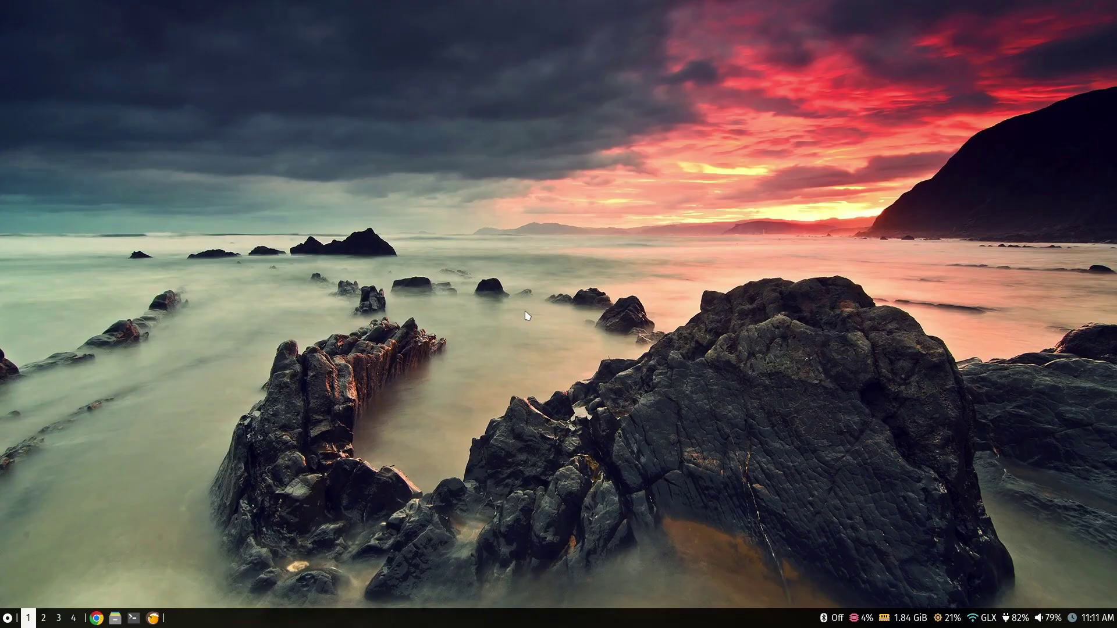